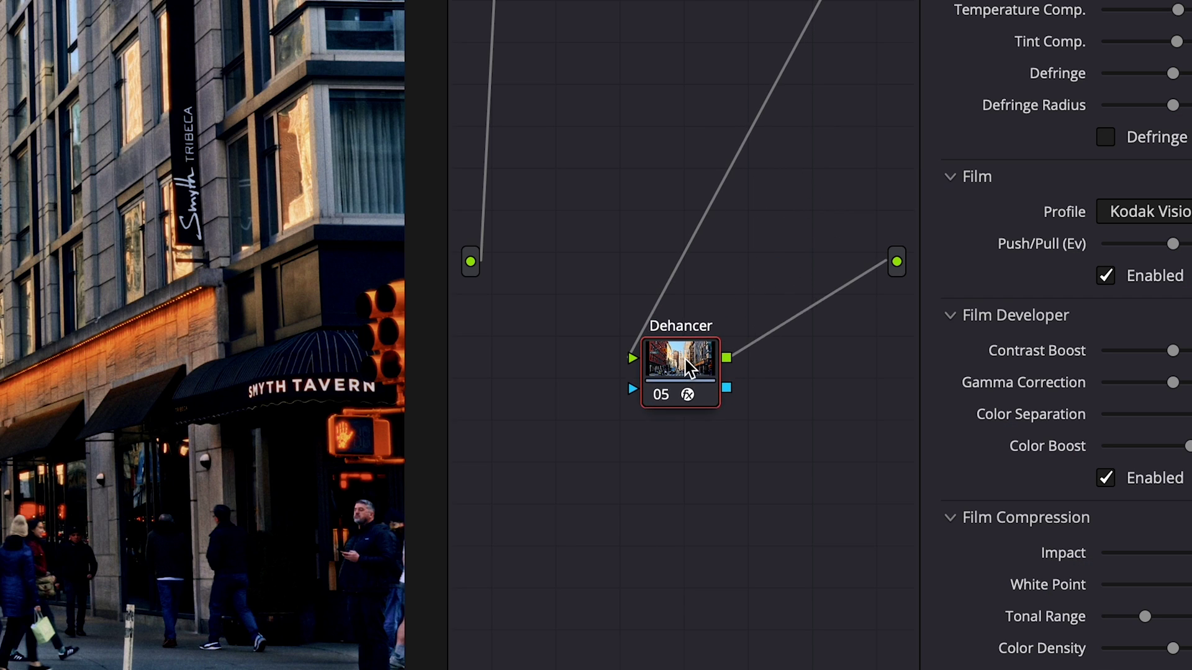
Drag the Dehancer node slightly down and to the right in the node tree
{"action": "left_click_drag", "start_coordinate": [685, 360], "coordinate": [694, 379]}
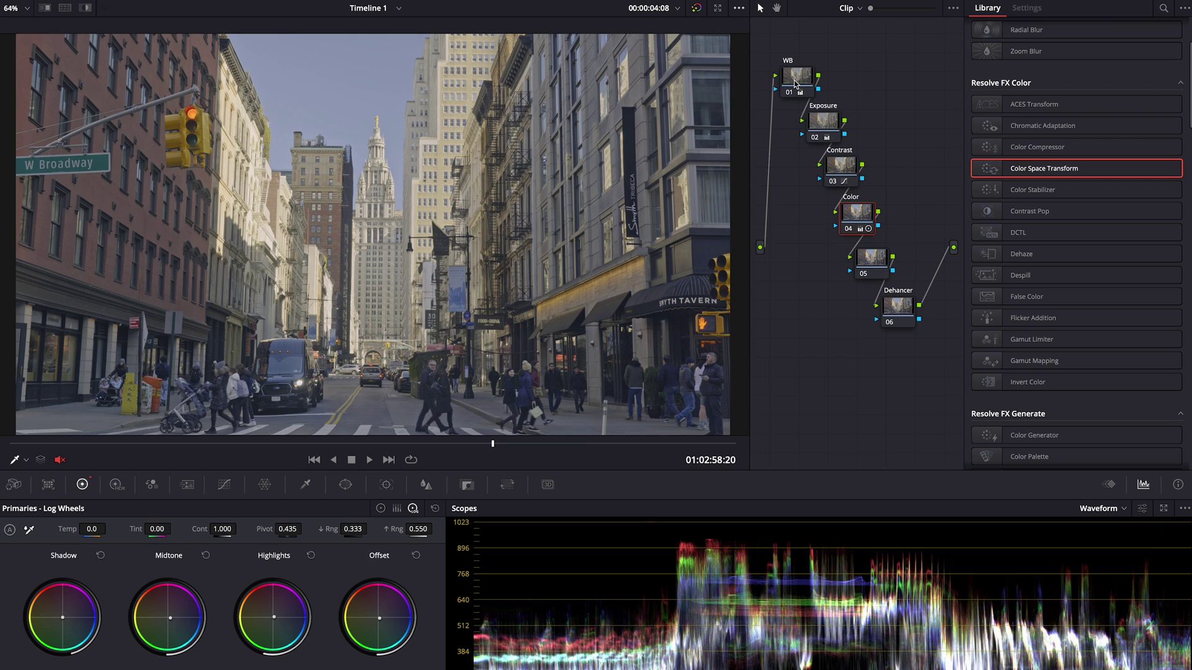
Review the WB, Exposure, Contrast and Color nodes, ending on WB's Temp 344.7 and Tint -7.17
{"action": "left_click", "coordinate": [795, 83]}
{"action": "mouse_move", "coordinate": [789, 39]}
{"action": "left_mouse_down"}
{"action": "mouse_move", "coordinate": [865, 189]}
{"action": "mouse_move", "coordinate": [827, 134]}
{"action": "mouse_move", "coordinate": [896, 250]}
{"action": "mouse_move", "coordinate": [791, 59]}
{"action": "left_mouse_up"}
{"action": "left_click", "coordinate": [906, 204]}
{"action": "left_click", "coordinate": [870, 59]}
{"action": "left_click_drag", "start_coordinate": [776, 48], "coordinate": [875, 231]}
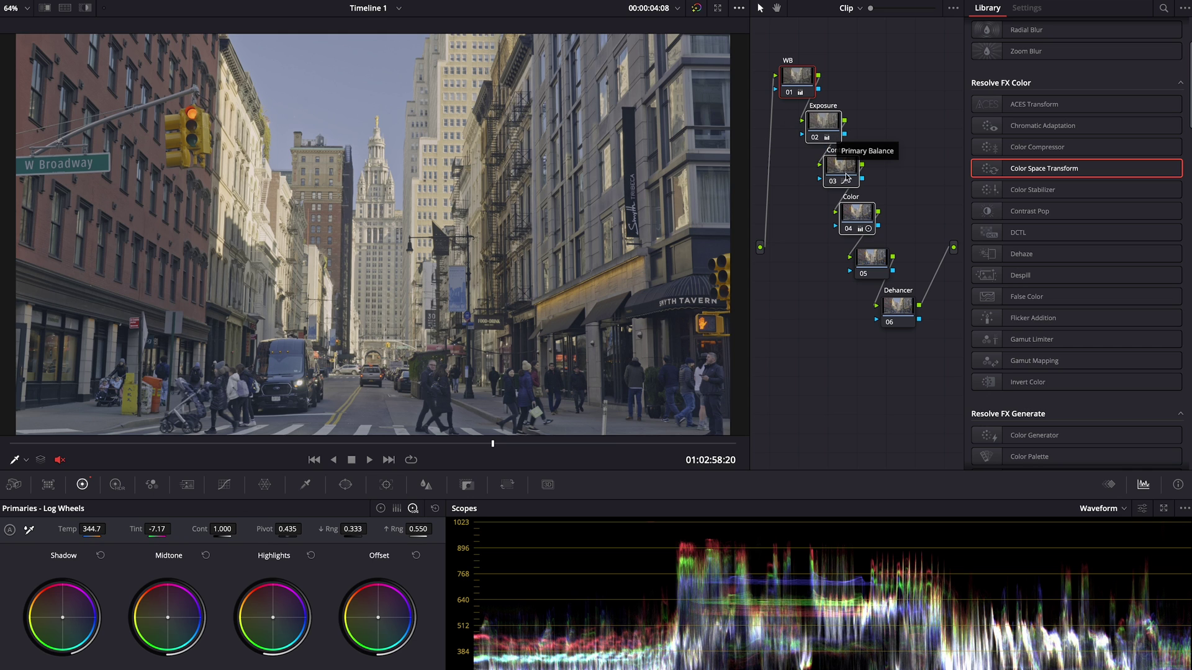
{"action": "left_click", "coordinate": [828, 123]}
{"action": "left_click", "coordinate": [808, 95]}
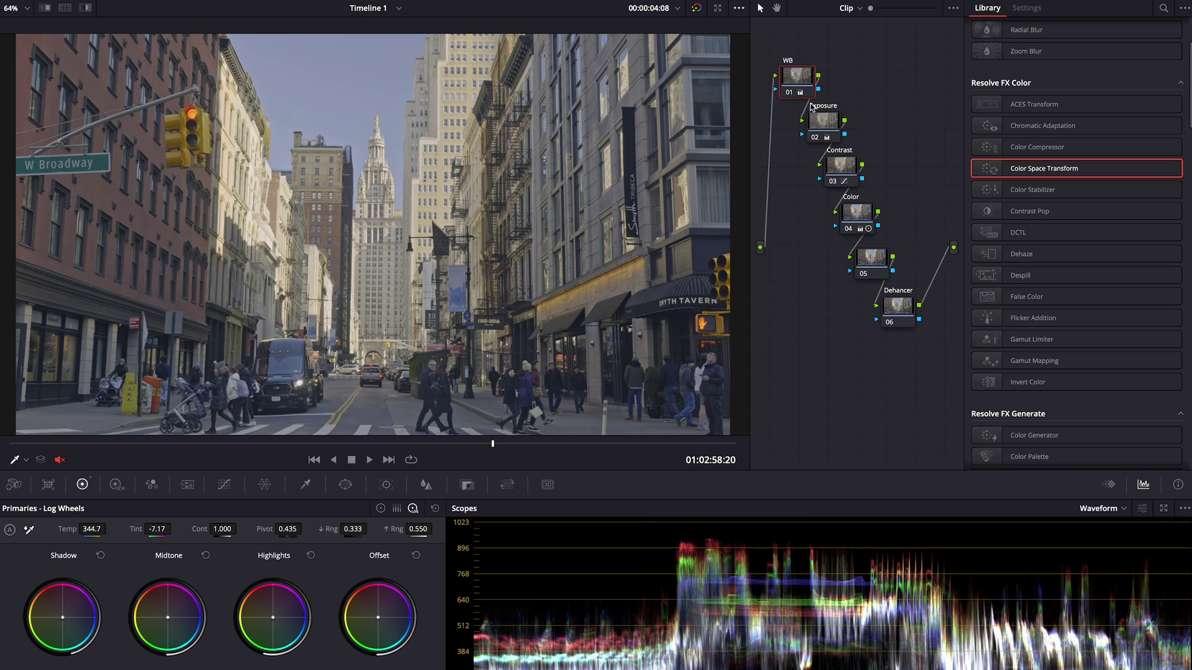
{"action": "left_click", "coordinate": [899, 307]}
Set the Dehancer input source to a Panasonic Lumix DC-GH5 camera, trying and undoing a Color Space Transform
{"action": "left_click", "coordinate": [1054, 168]}
{"action": "left_click", "coordinate": [1078, 79]}
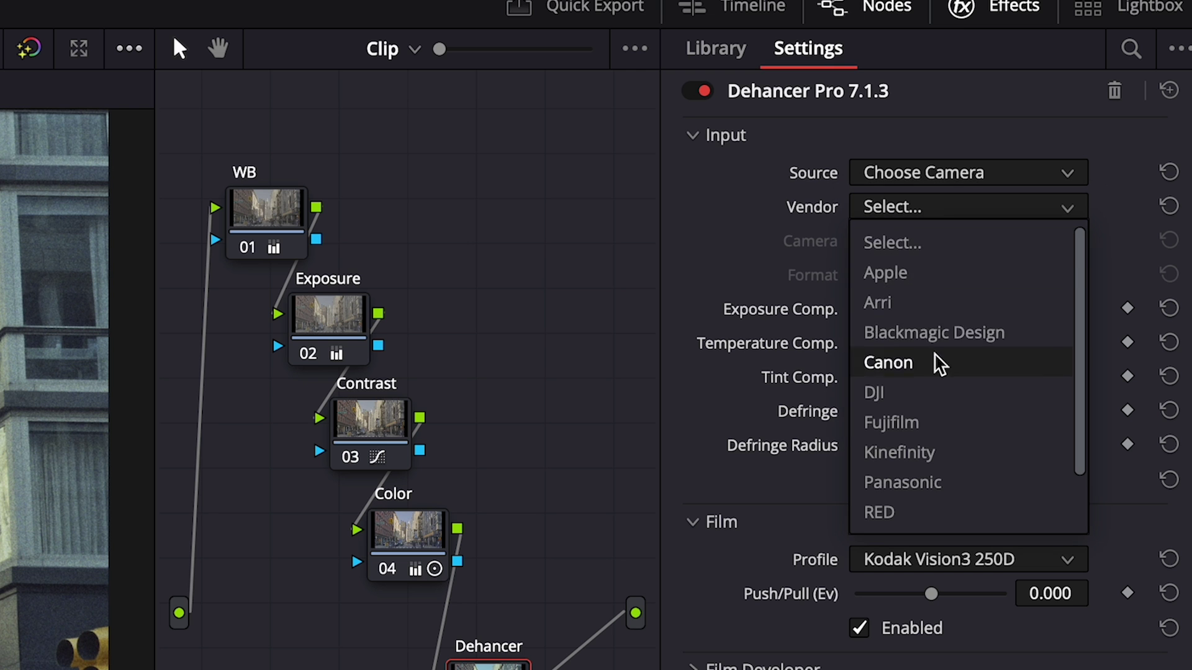
{"action": "scroll", "coordinate": [940, 366], "scroll_direction": "down", "scroll_amount": 2}
{"action": "left_click", "coordinate": [945, 418]}
{"action": "left_click", "coordinate": [943, 242]}
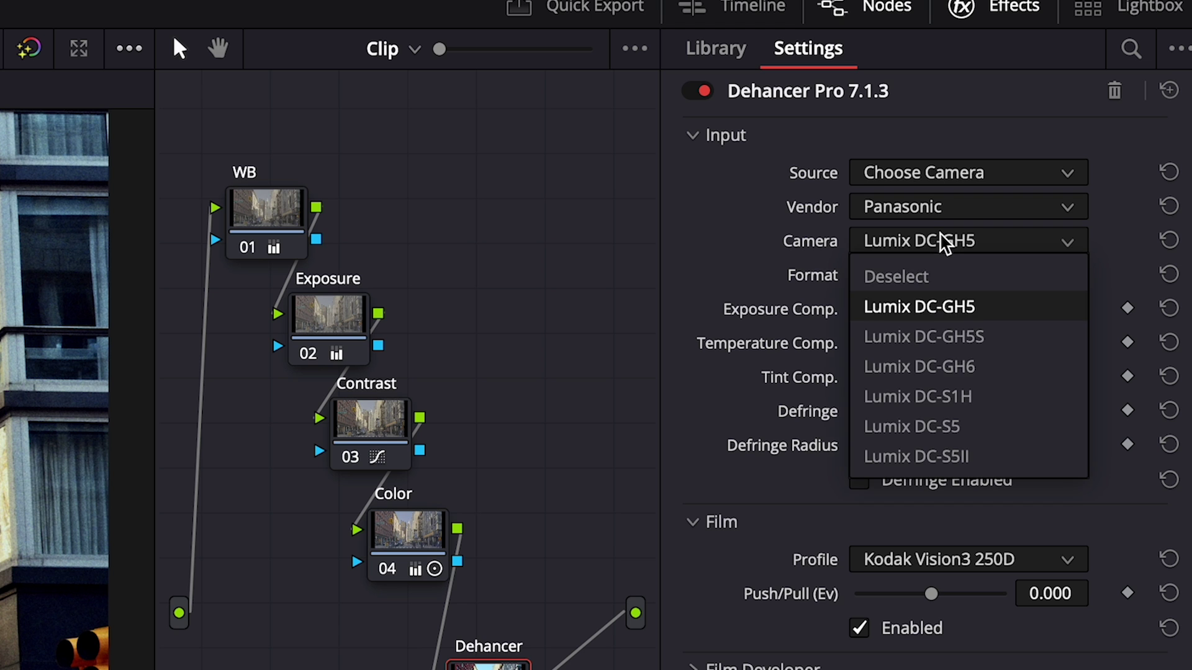
{"action": "left_click", "coordinate": [954, 308]}
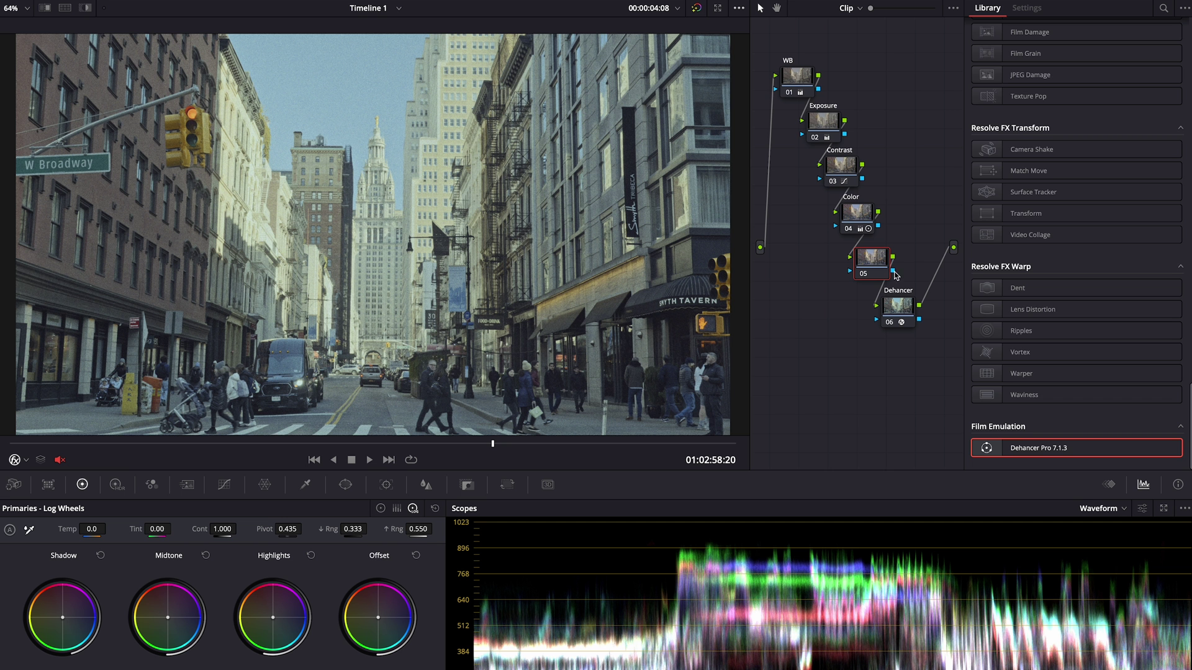
{"action": "scroll", "coordinate": [1028, 311], "scroll_direction": "up", "scroll_amount": 10}
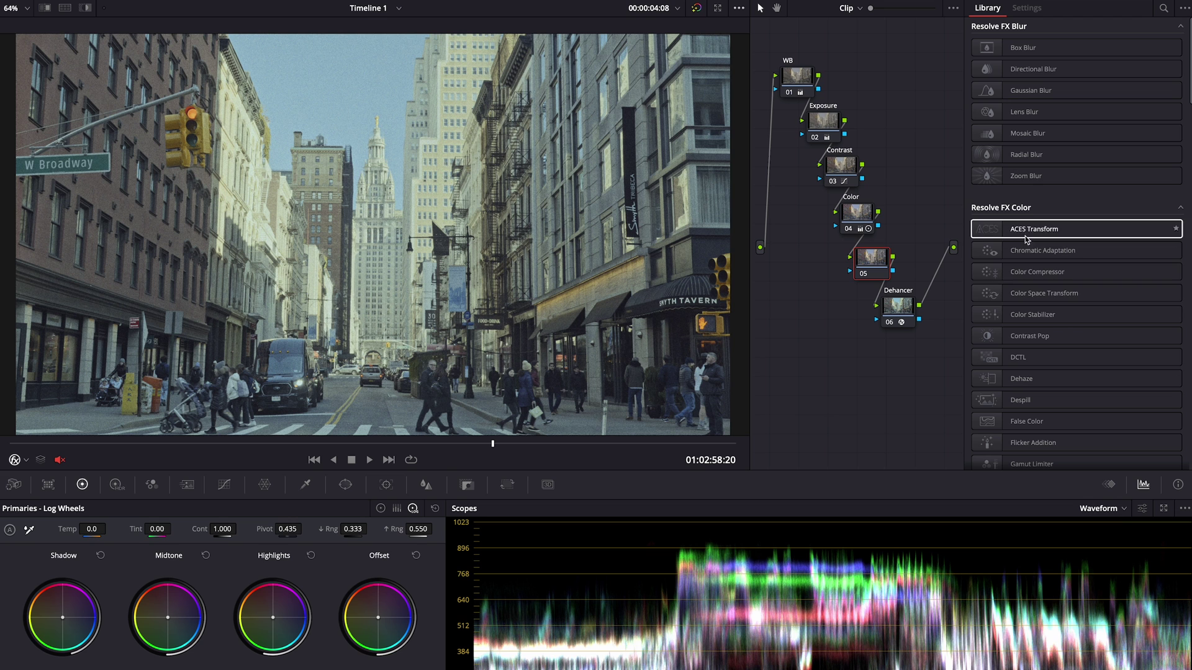
{"action": "left_click_drag", "start_coordinate": [1043, 293], "coordinate": [883, 263]}
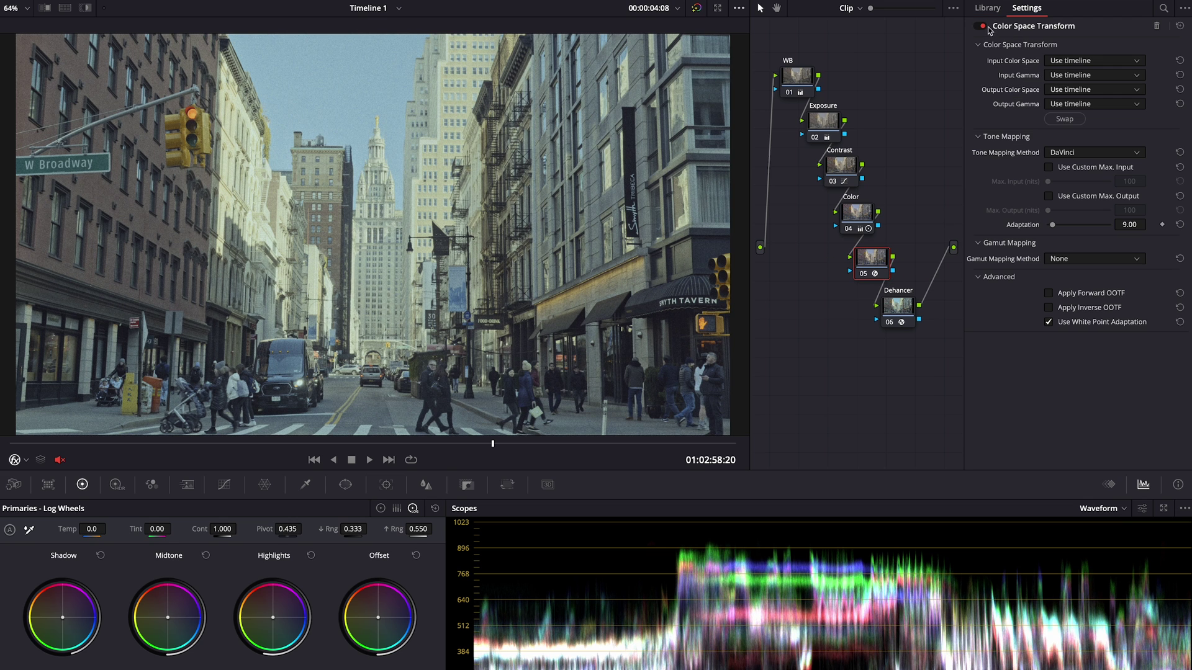
{"action": "key", "text": "ctrl+z"}
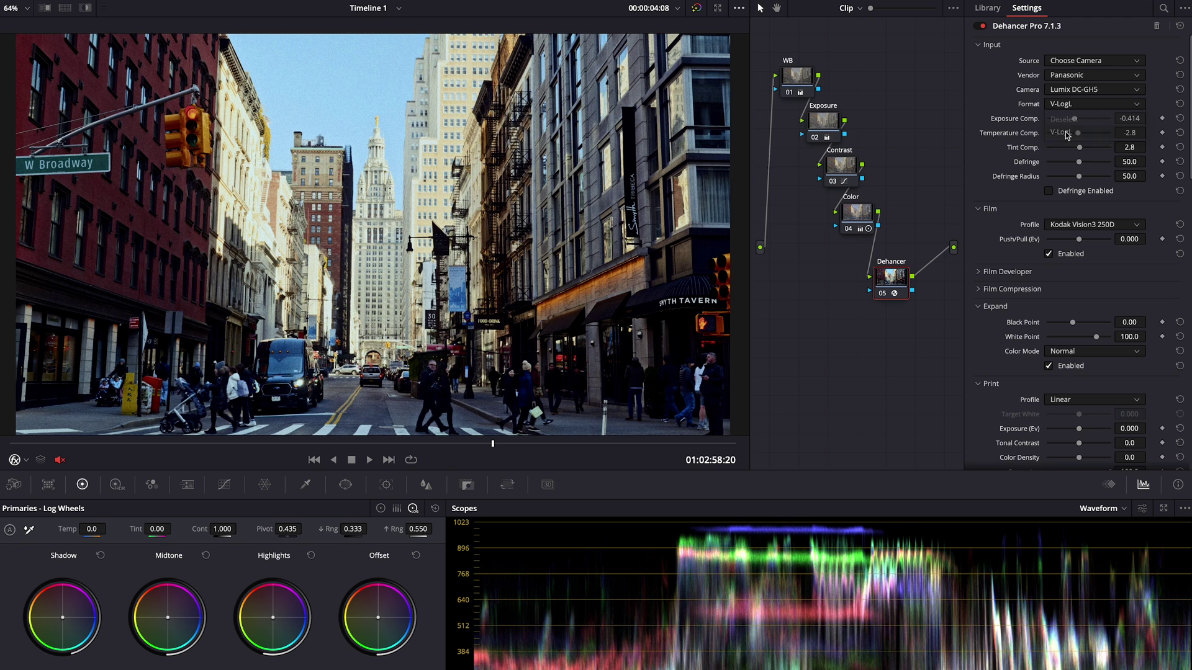
Set Exposure Comp. to -0.687 and Tint Comp. to 11.9
{"action": "left_click_drag", "start_coordinate": [1076, 124], "coordinate": [1068, 122]}
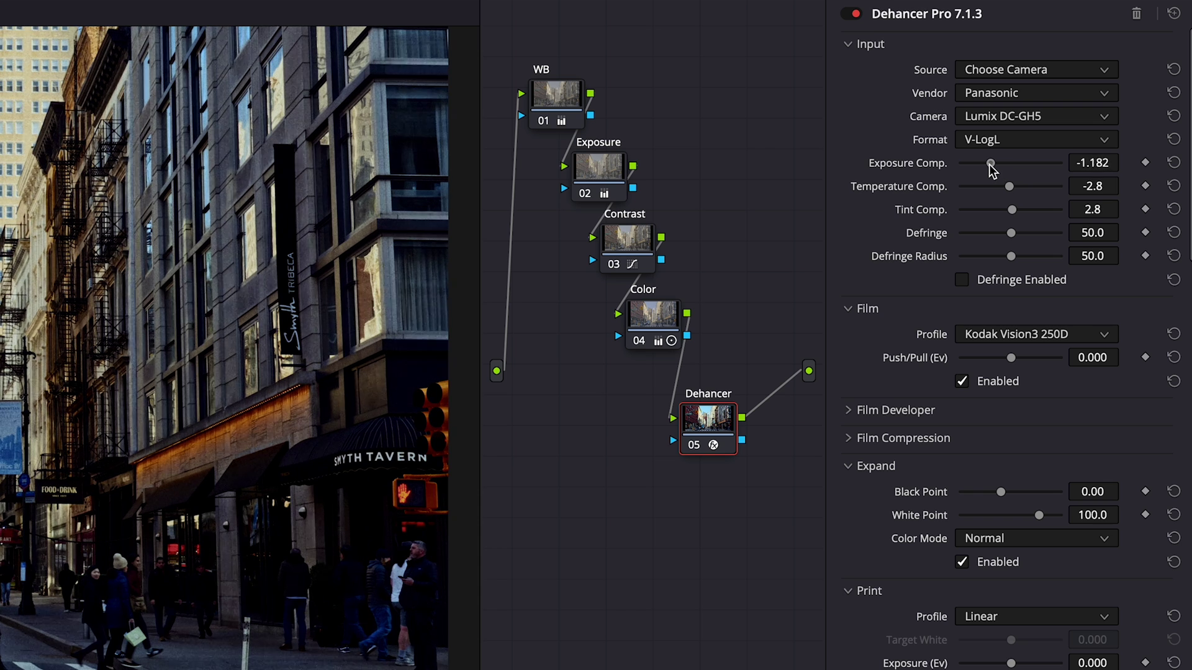
{"action": "left_click_drag", "start_coordinate": [990, 165], "coordinate": [1000, 164]}
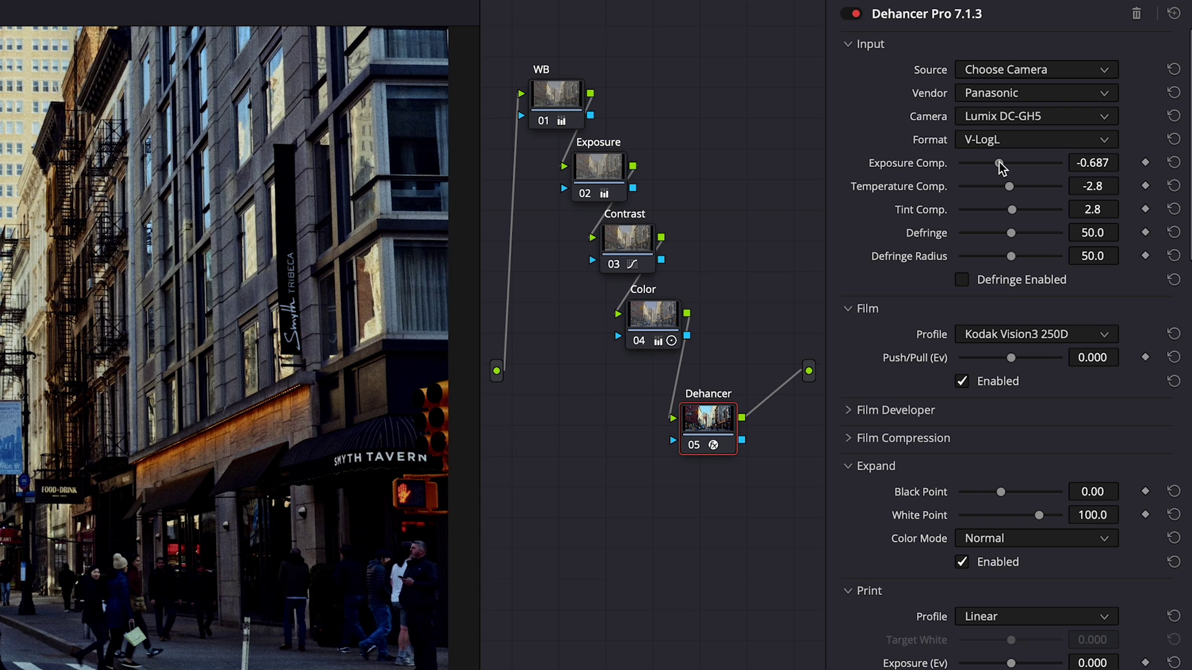
{"action": "left_click_drag", "start_coordinate": [1011, 210], "coordinate": [1015, 219]}
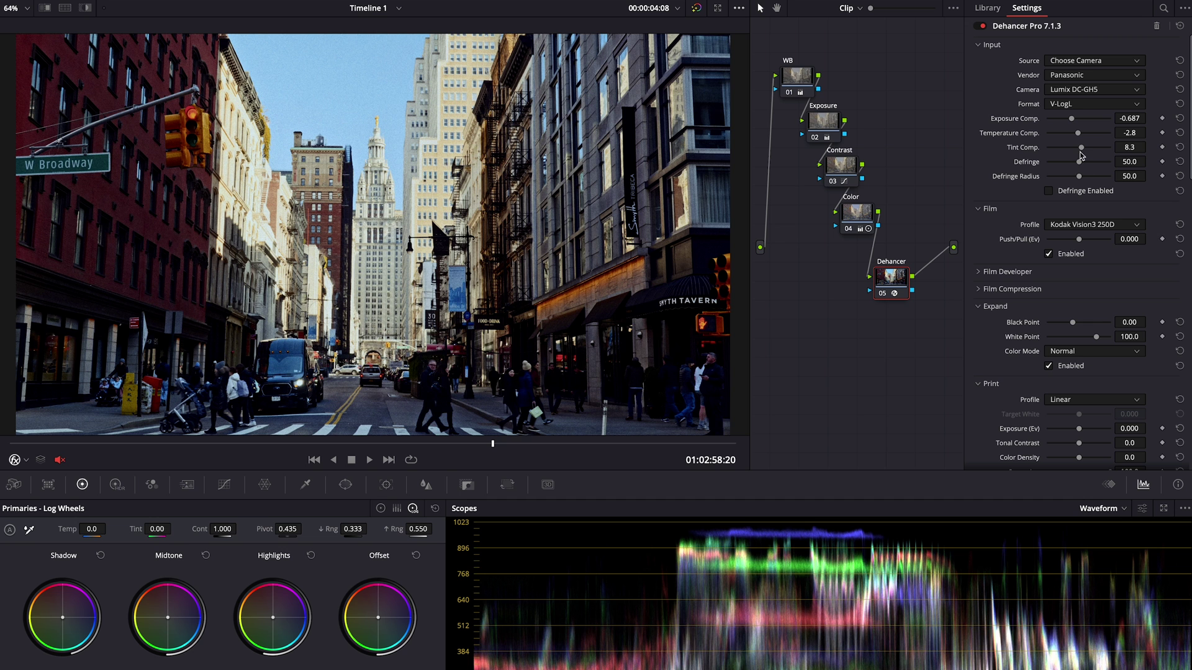
{"action": "left_click_drag", "start_coordinate": [1082, 152], "coordinate": [1083, 152]}
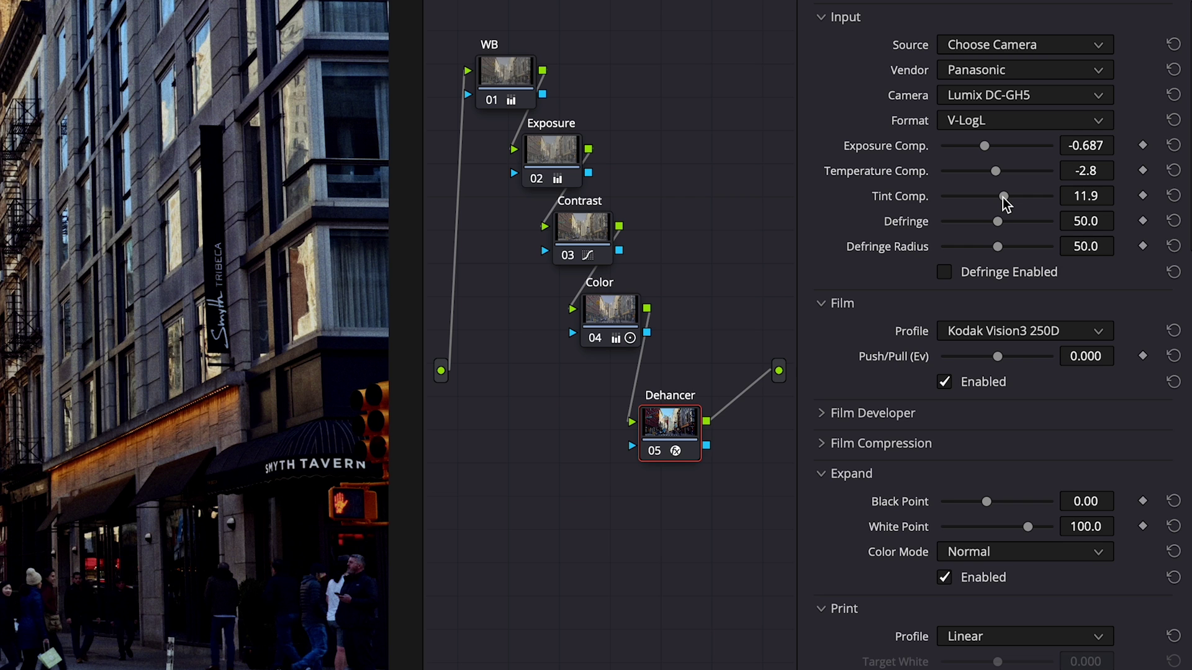
{"action": "left_click", "coordinate": [1014, 332]}
Choose Kodak Vision3 50D as the film profile and push it to about 0.128 Ev
{"action": "scroll", "coordinate": [1018, 403], "scroll_direction": "down", "scroll_amount": 3}
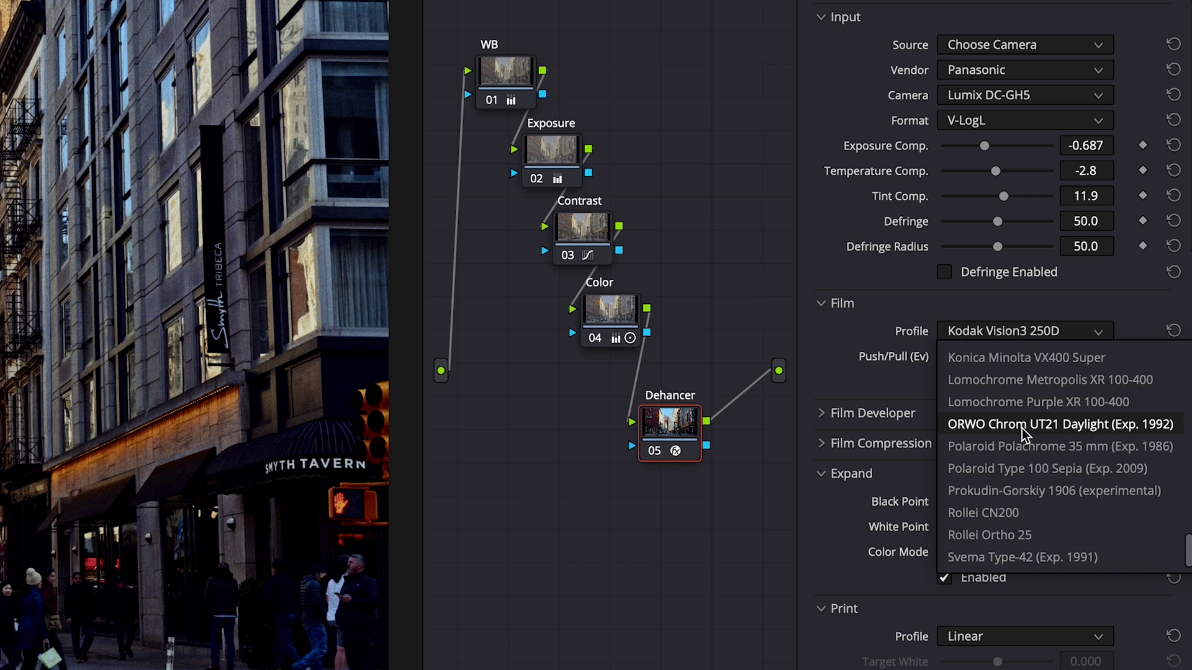
{"action": "scroll", "coordinate": [1022, 428], "scroll_direction": "up", "scroll_amount": 8}
{"action": "scroll", "coordinate": [1024, 426], "scroll_direction": "up", "scroll_amount": 4}
{"action": "scroll", "coordinate": [1025, 424], "scroll_direction": "down", "scroll_amount": 15}
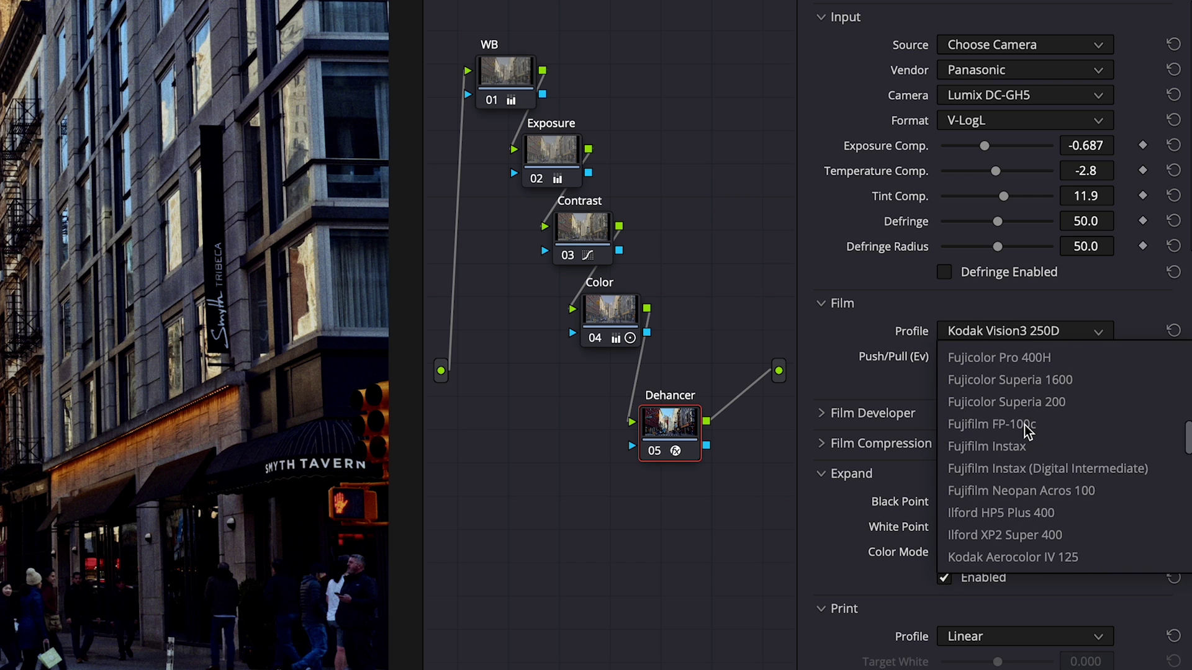
{"action": "scroll", "coordinate": [1024, 424], "scroll_direction": "up", "scroll_amount": 3}
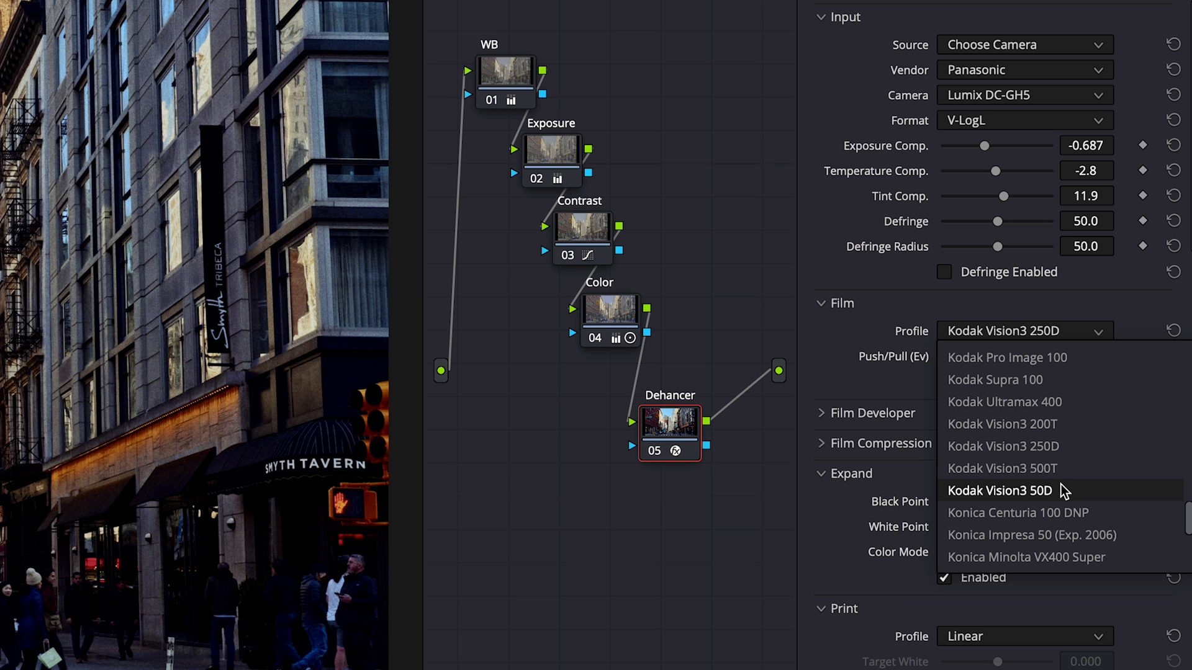
{"action": "left_click", "coordinate": [1063, 491]}
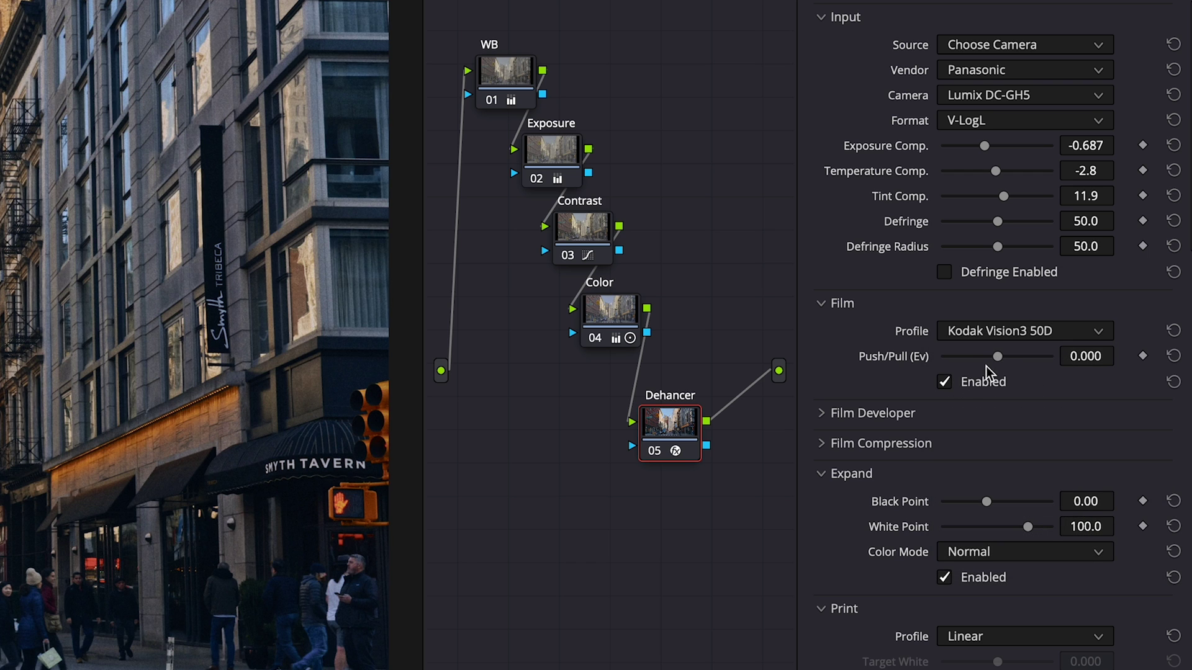
{"action": "left_click_drag", "start_coordinate": [995, 357], "coordinate": [1003, 353]}
Reset Push/Pull to 0 and set Gamma Correction 0.0, Color Separation 100.0, Color Boost 35.8
{"action": "left_click", "coordinate": [1076, 349]}
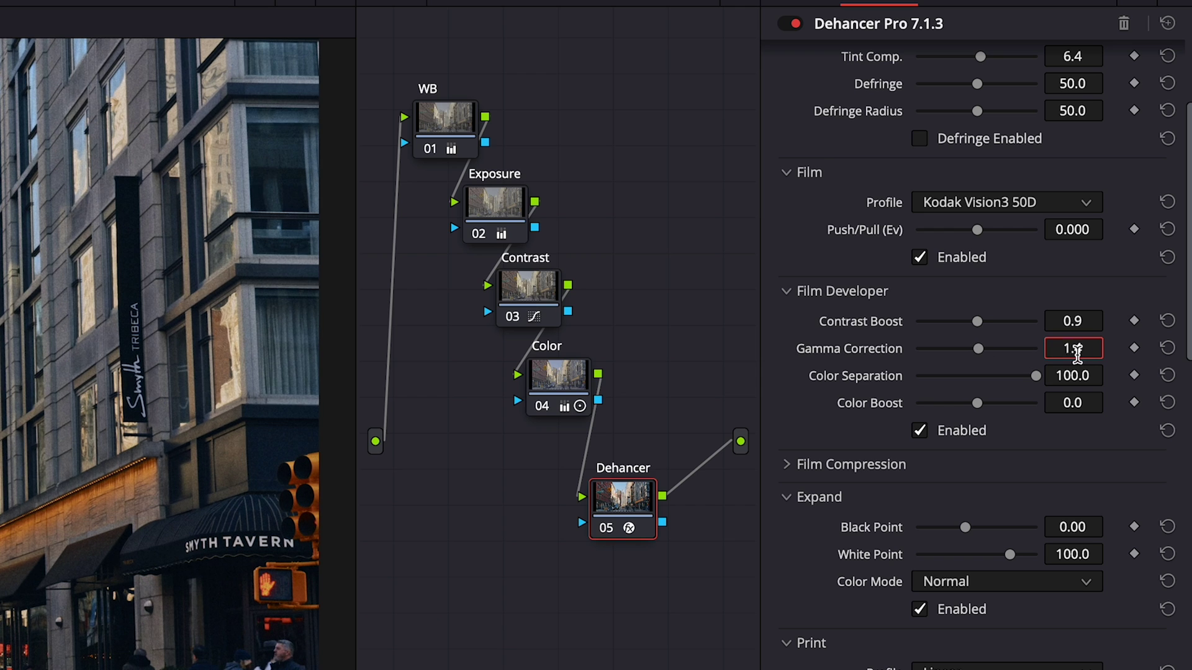
{"action": "double_click", "coordinate": [1077, 350]}
{"action": "type", "text": "0"}
{"action": "key", "text": "Return"}
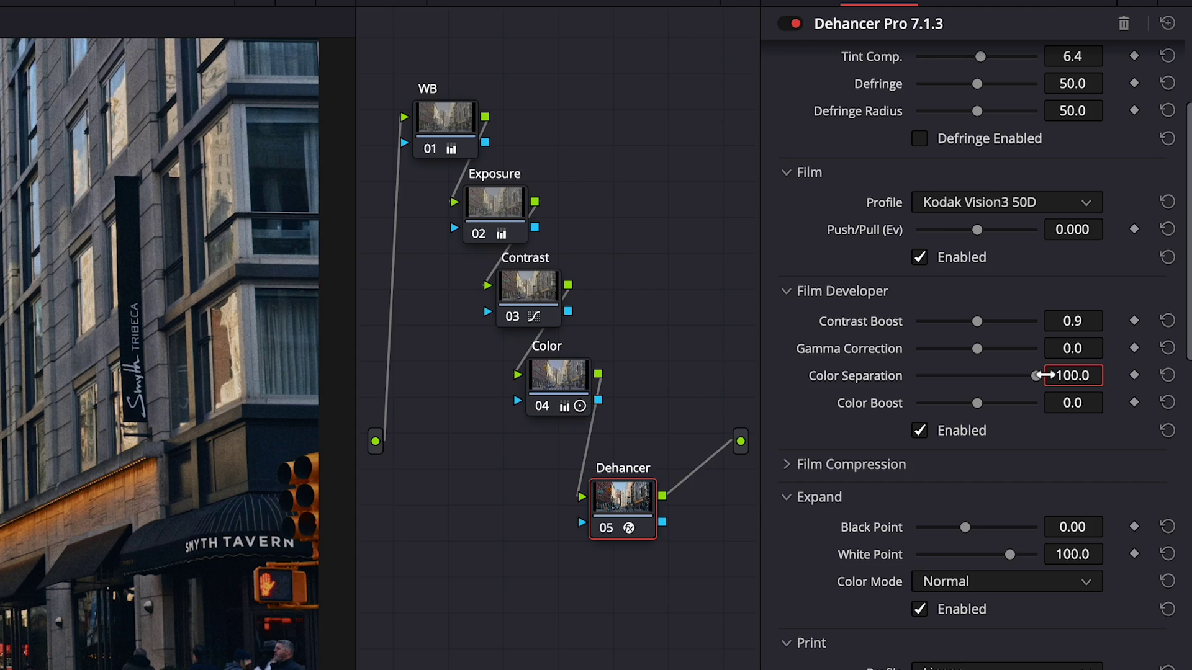
{"action": "left_click_drag", "start_coordinate": [1046, 375], "coordinate": [876, 379]}
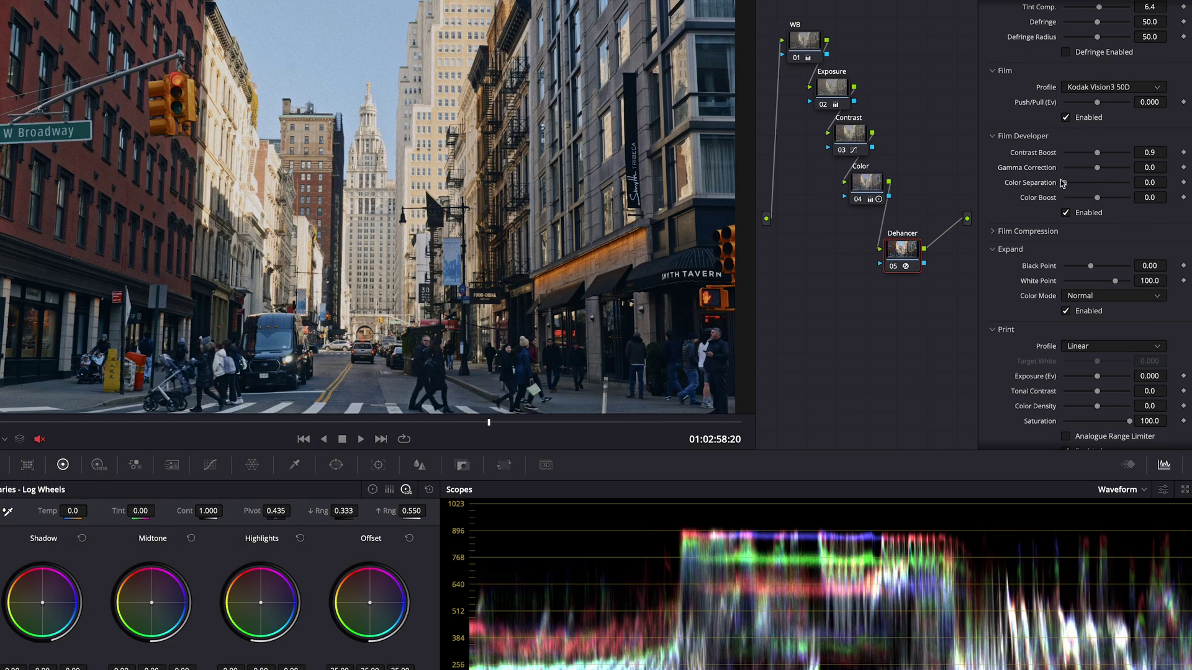
{"action": "left_click_drag", "start_coordinate": [1063, 183], "coordinate": [1125, 198]}
{"action": "mouse_move", "coordinate": [1099, 201]}
{"action": "left_mouse_down"}
{"action": "mouse_move", "coordinate": [1130, 200]}
{"action": "mouse_move", "coordinate": [1076, 195]}
{"action": "mouse_move", "coordinate": [1106, 196]}
{"action": "left_mouse_up"}
Enable Film Compression and set the Expand Black Point to 5.22 and White Point to 85.3
{"action": "left_click", "coordinate": [1077, 232]}
{"action": "scroll", "coordinate": [1078, 236], "scroll_direction": "down", "scroll_amount": 1}
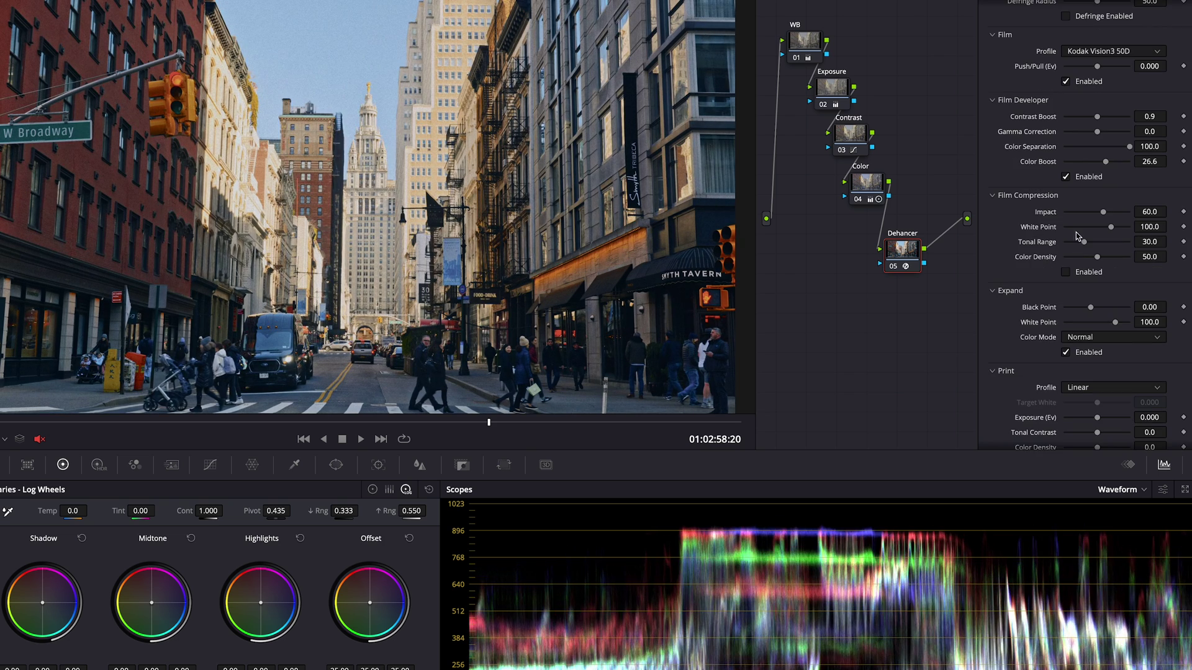
{"action": "left_click", "coordinate": [1066, 272]}
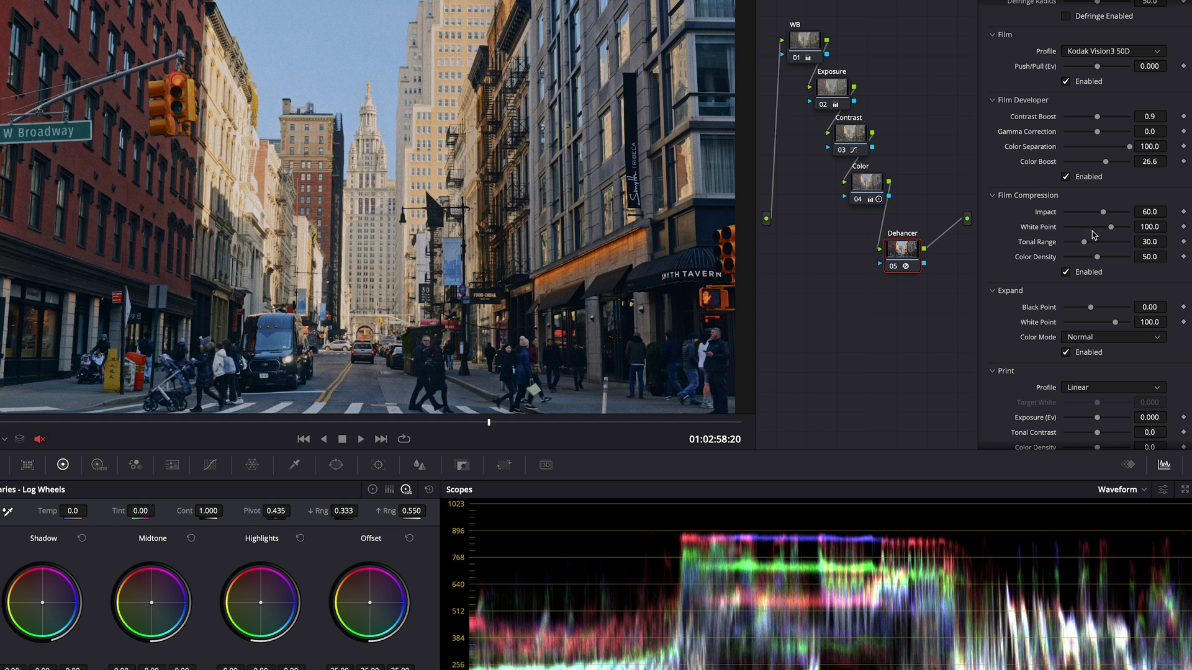
{"action": "mouse_move", "coordinate": [1104, 215]}
{"action": "left_mouse_down"}
{"action": "mouse_move", "coordinate": [1126, 215]}
{"action": "mouse_move", "coordinate": [1065, 214]}
{"action": "mouse_move", "coordinate": [1132, 215]}
{"action": "mouse_move", "coordinate": [1094, 215]}
{"action": "left_mouse_up"}
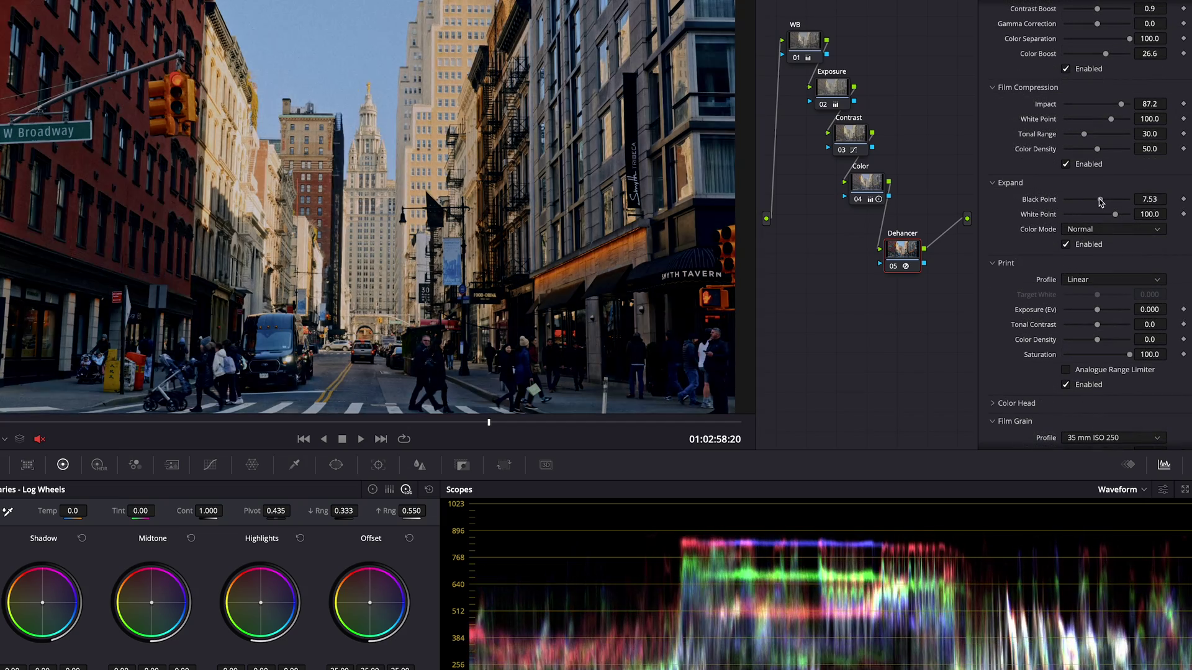
{"action": "mouse_move", "coordinate": [1091, 199]}
{"action": "left_mouse_down"}
{"action": "mouse_move", "coordinate": [1064, 200]}
{"action": "mouse_move", "coordinate": [1108, 201]}
{"action": "mouse_move", "coordinate": [1093, 202]}
{"action": "mouse_move", "coordinate": [1105, 215]}
{"action": "left_mouse_up"}
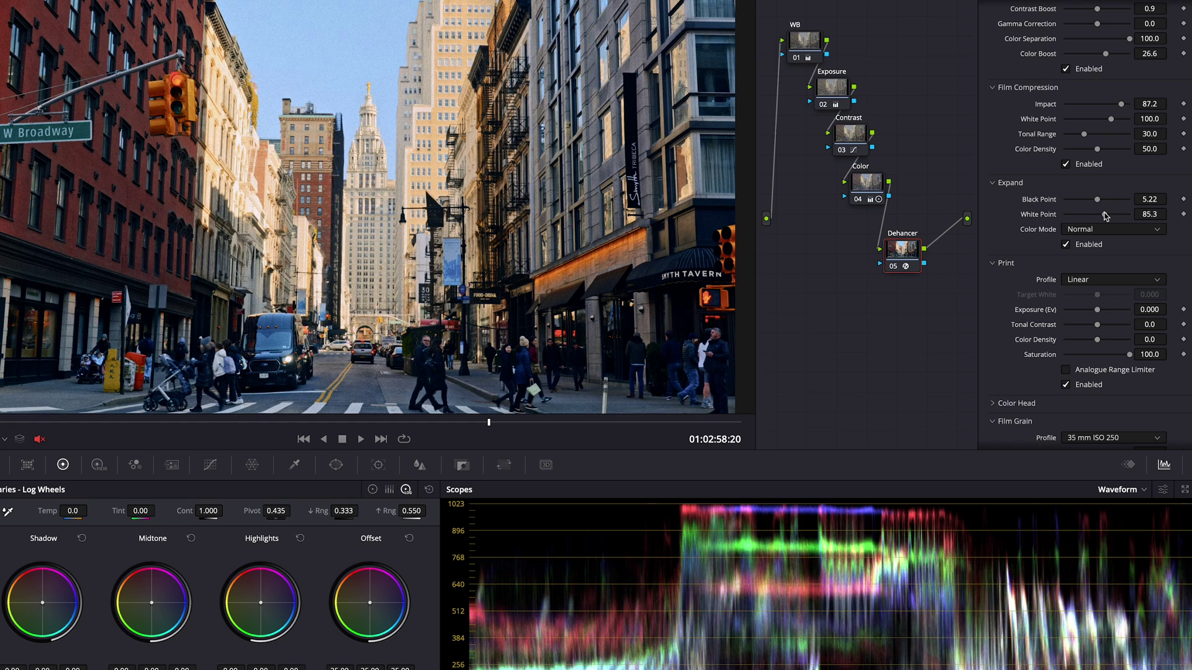
{"action": "scroll", "coordinate": [1139, 255], "scroll_direction": "down", "scroll_amount": 3}
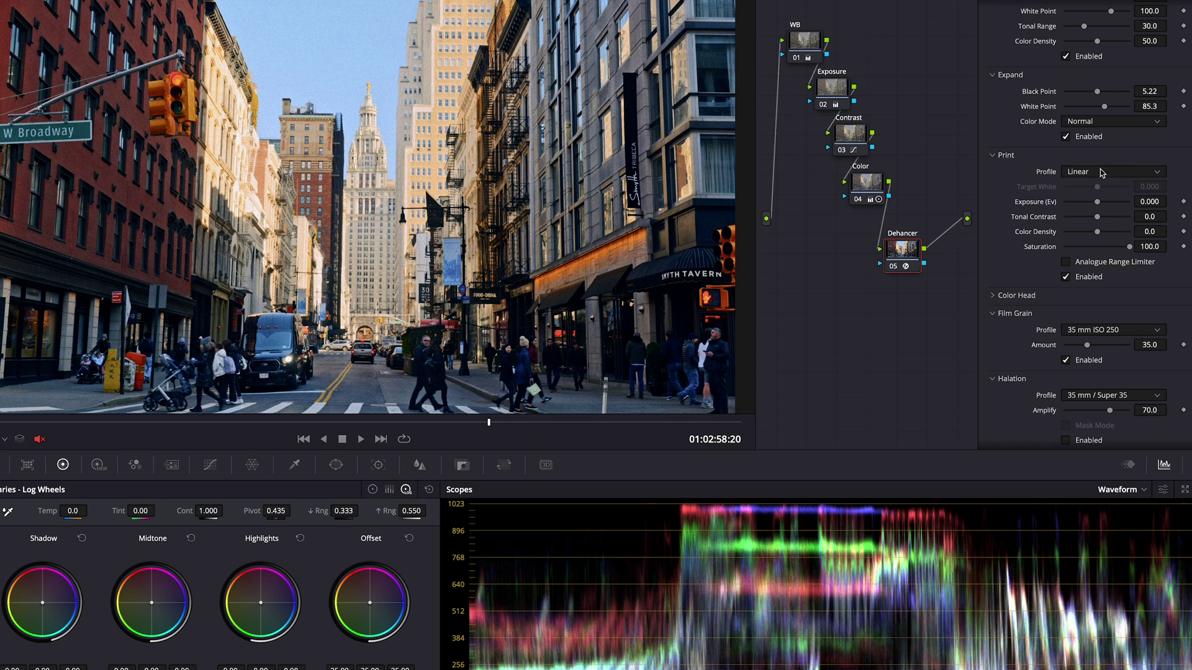
Try Kodak 2383 Print Film, then settle on Kodak Endura Glossy Paper as the print profile
{"action": "left_click", "coordinate": [1089, 173]}
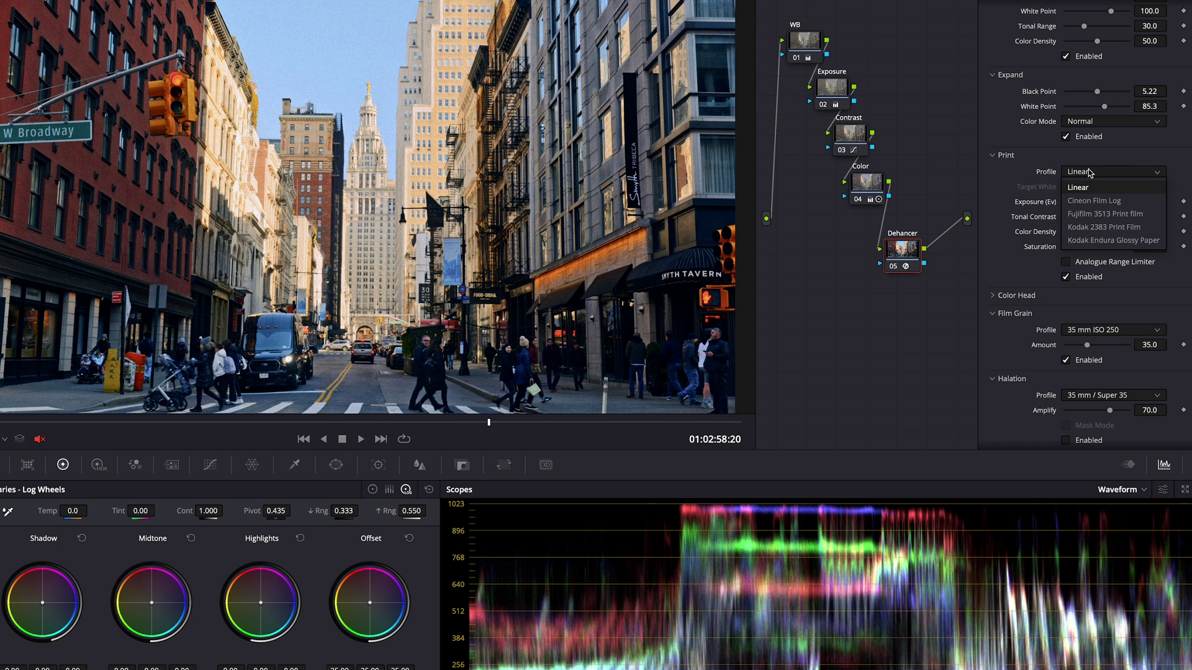
{"action": "left_click", "coordinate": [1047, 161]}
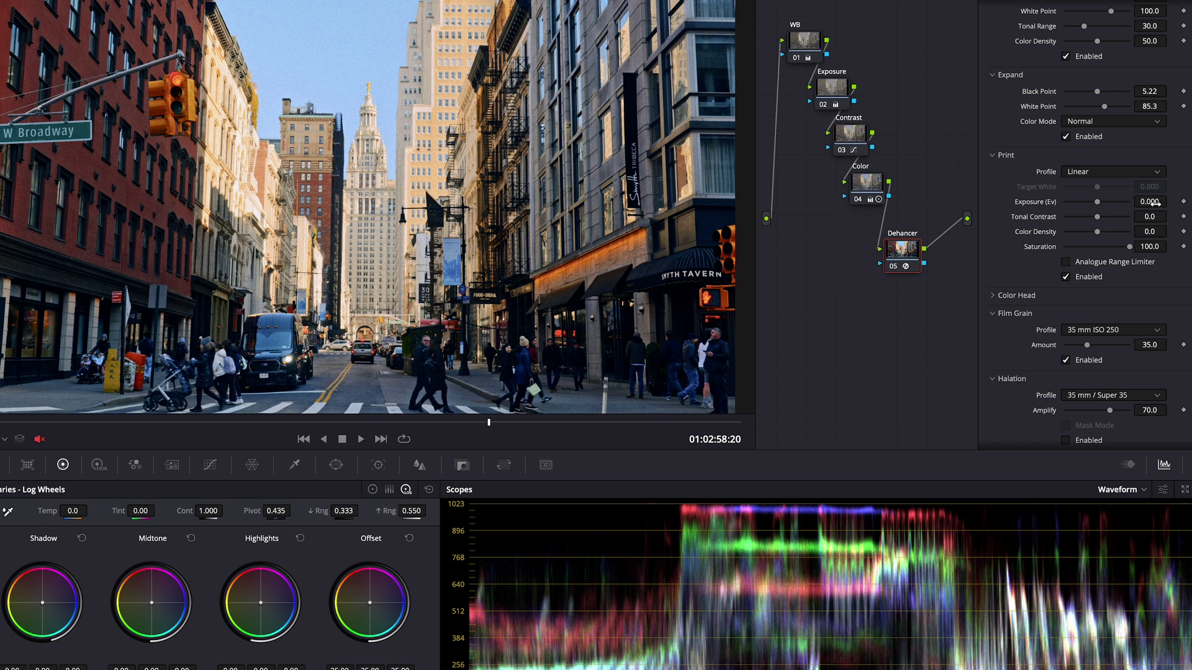
{"action": "left_click", "coordinate": [1158, 175]}
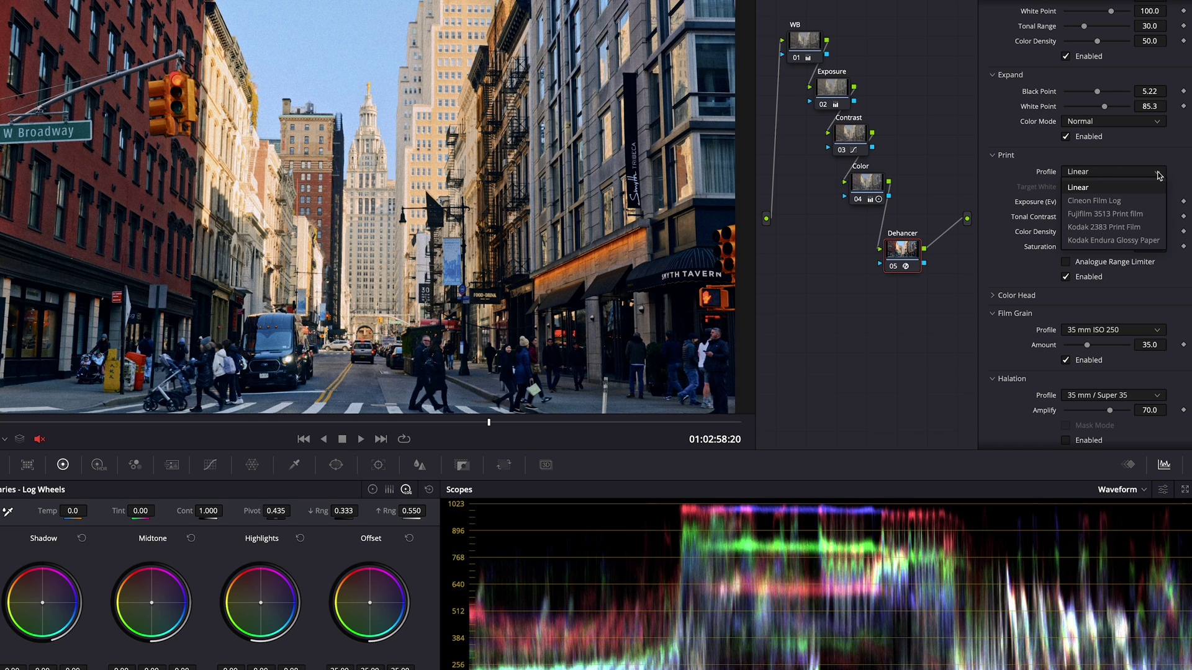
{"action": "left_click", "coordinate": [1155, 226]}
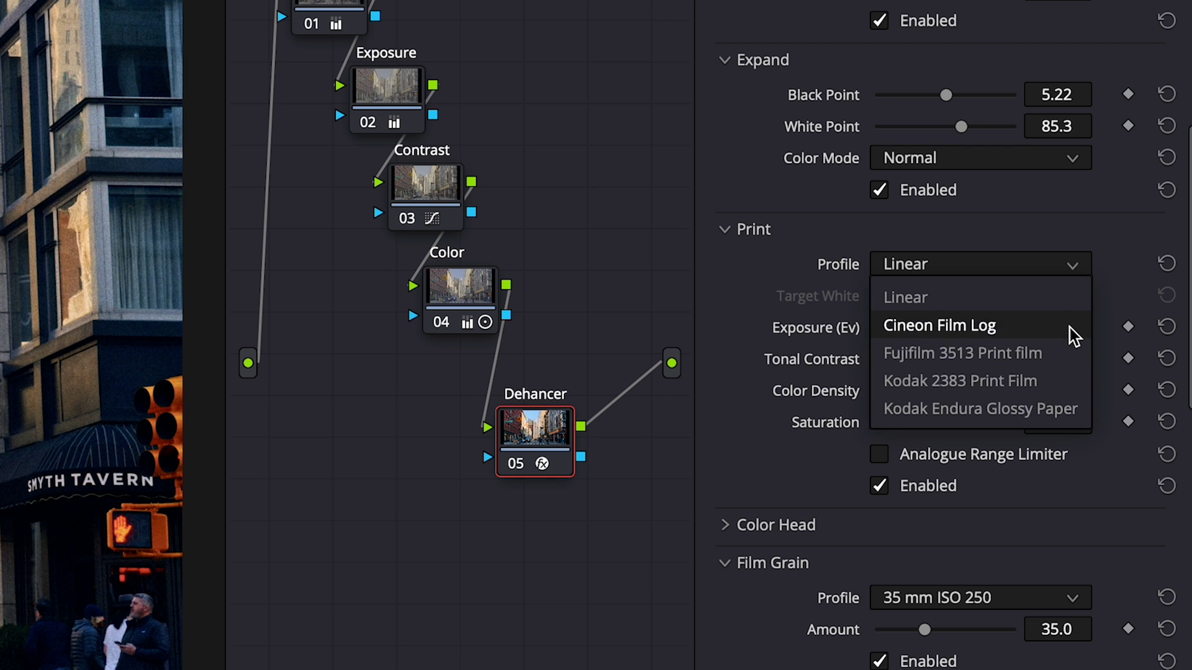
{"action": "left_click", "coordinate": [1064, 370]}
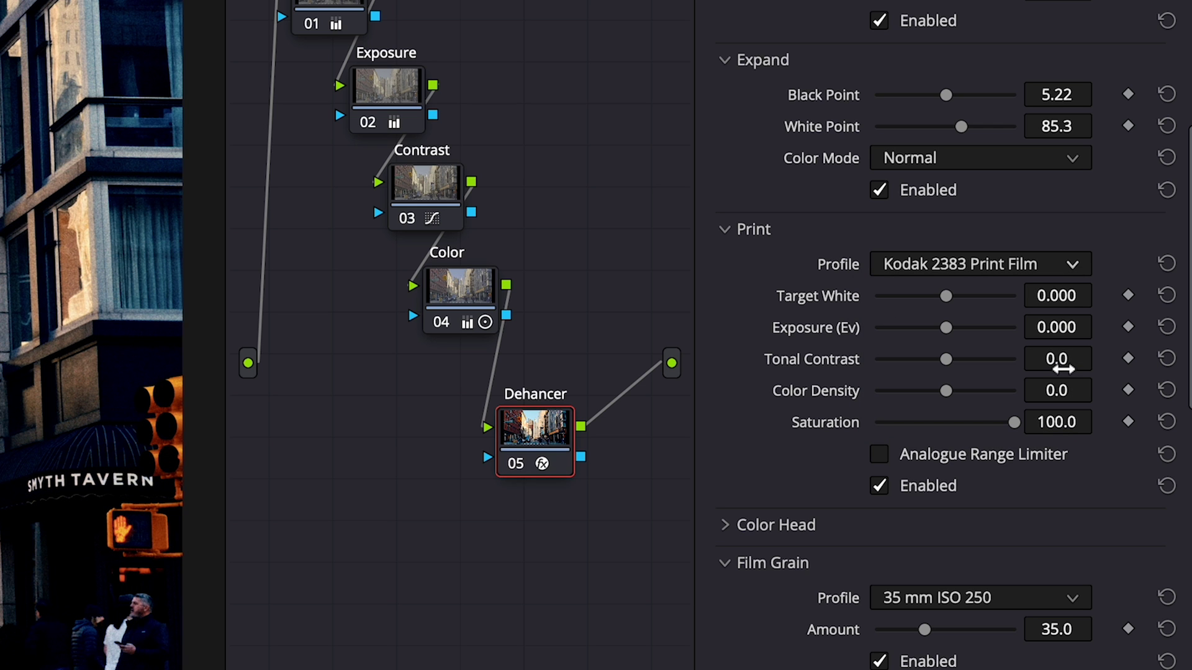
{"action": "left_click", "coordinate": [1056, 273]}
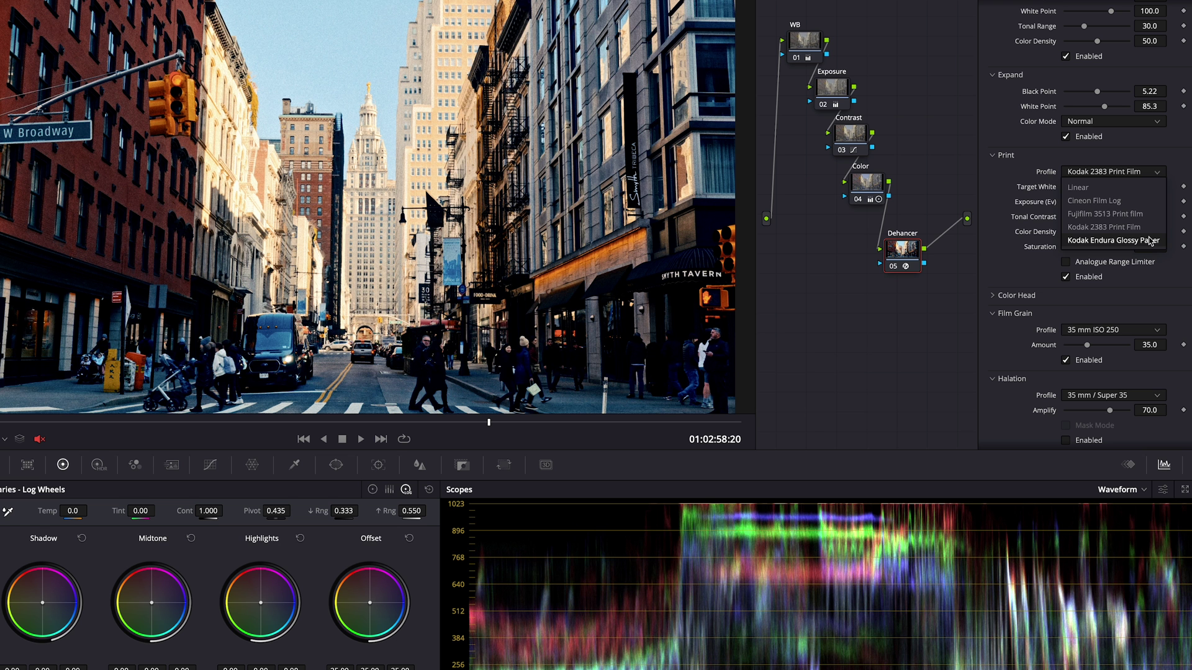
{"action": "left_click", "coordinate": [1056, 407]}
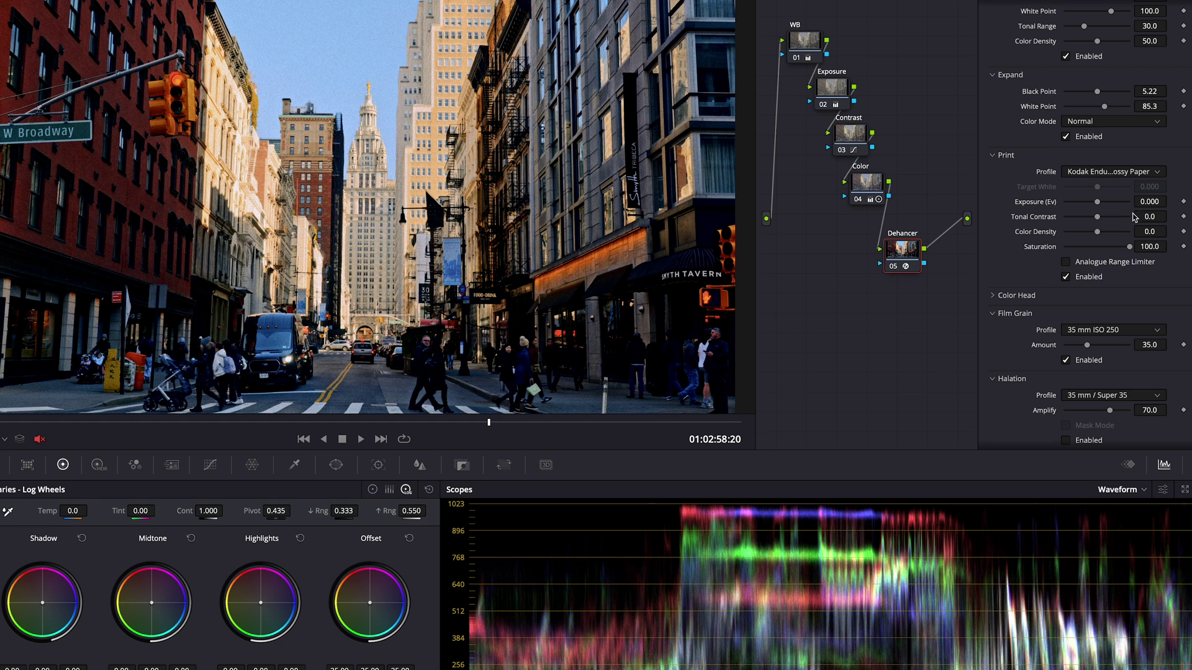
Retune Expand to 3.40/79.5 and print Exposure 0.027, Tonal Contrast 3.2, Color Density 8.3
{"action": "scroll", "coordinate": [1128, 225], "scroll_direction": "up", "scroll_amount": 1}
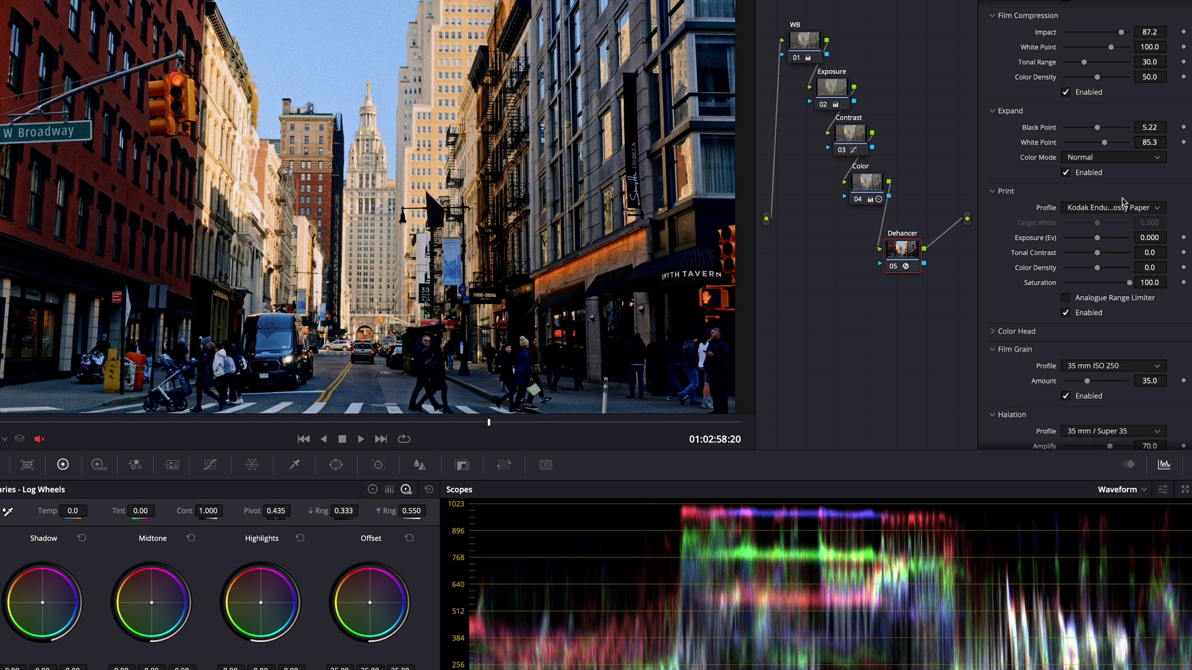
{"action": "left_click_drag", "start_coordinate": [1097, 132], "coordinate": [1101, 143]}
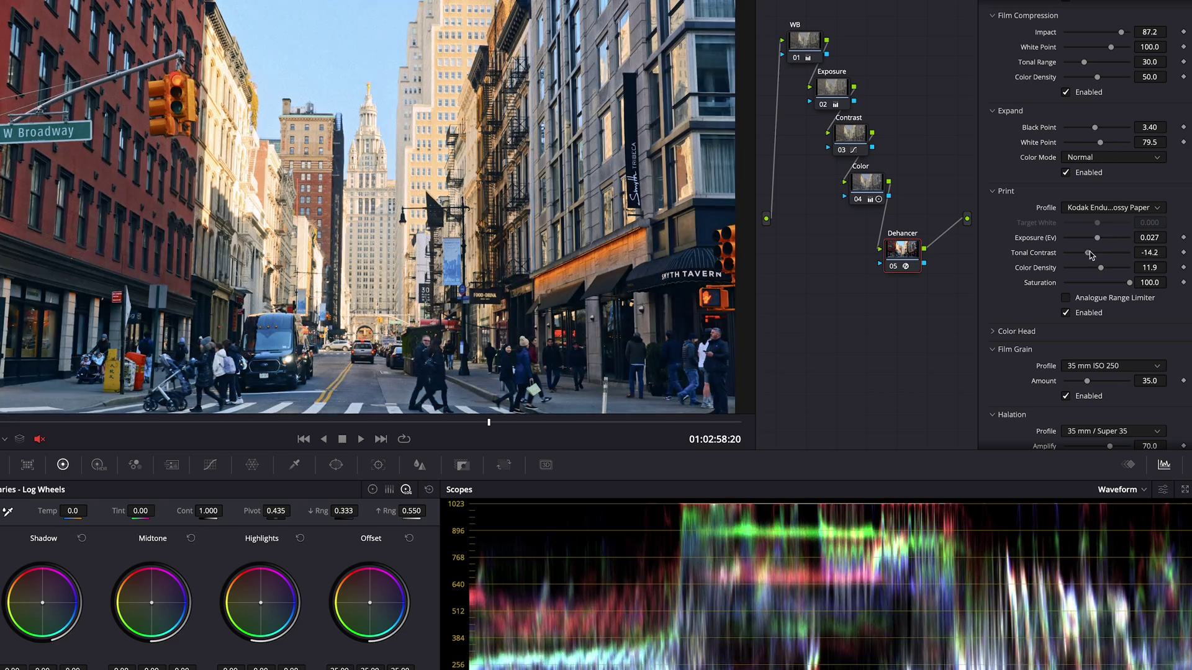
{"action": "left_click_drag", "start_coordinate": [1098, 253], "coordinate": [1128, 285]}
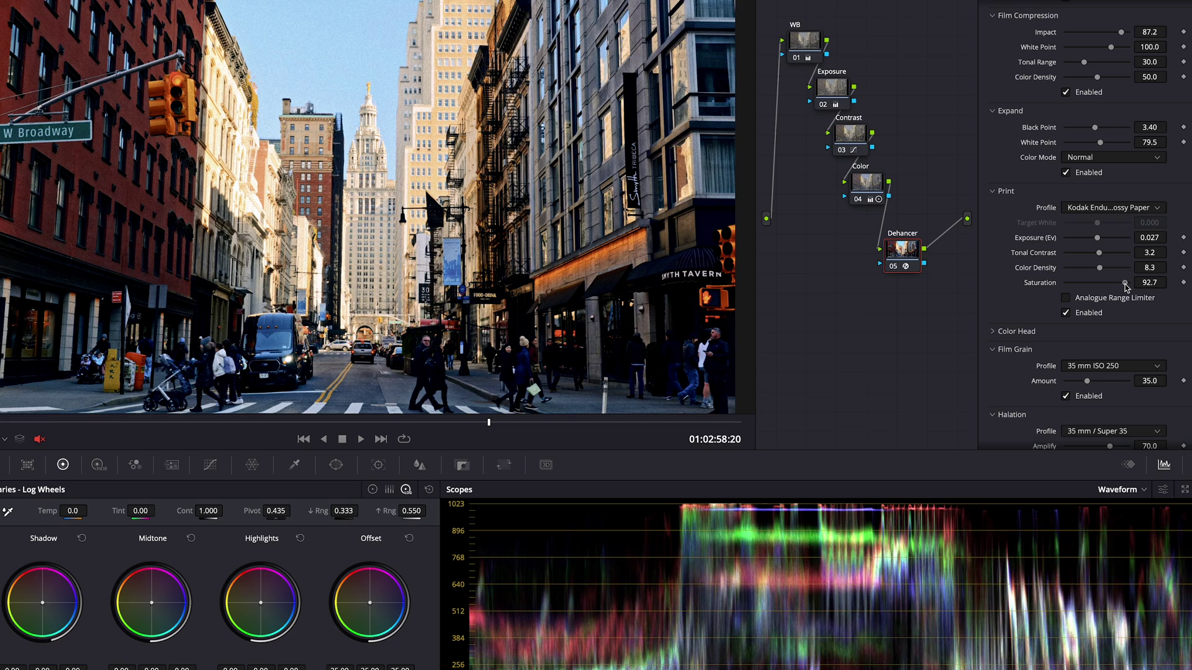
{"action": "left_click", "coordinate": [1016, 331]}
{"action": "scroll", "coordinate": [1030, 331], "scroll_direction": "down", "scroll_amount": 3}
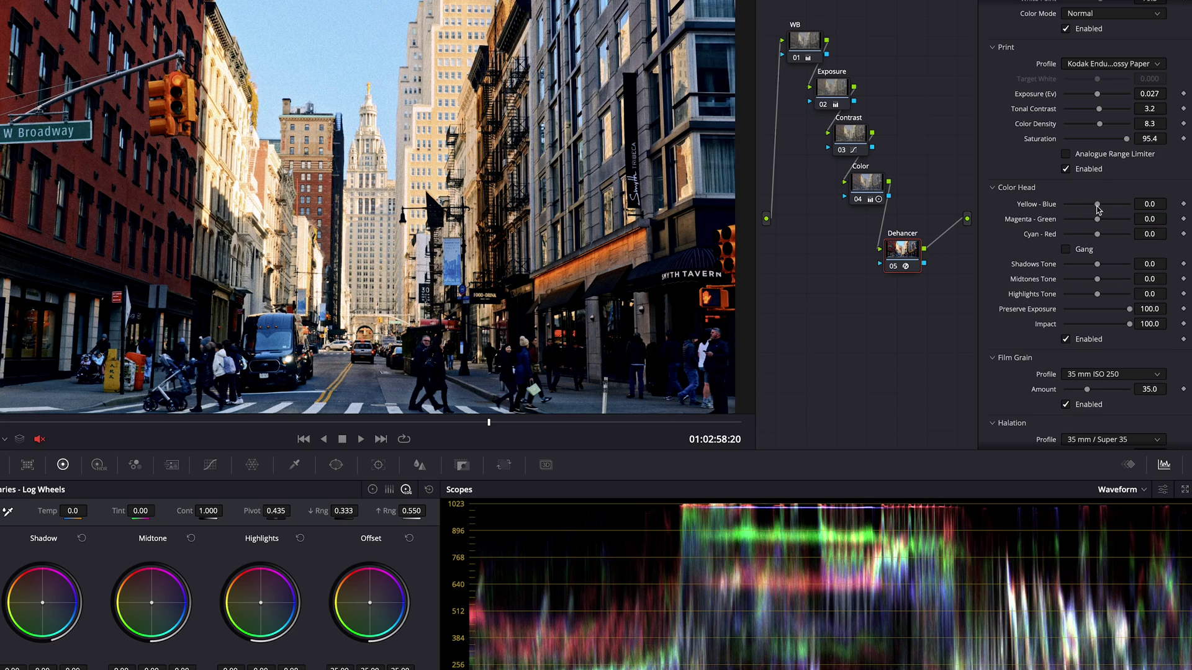
Reset Color Head Yellow-Blue and Magenta-Green to 0, keeping Shadows Tone 6.4 and Midtones Tone 2.8
{"action": "scroll", "coordinate": [1102, 210], "scroll_direction": "down", "scroll_amount": 5}
{"action": "scroll", "coordinate": [1104, 211], "scroll_direction": "up", "scroll_amount": 10}
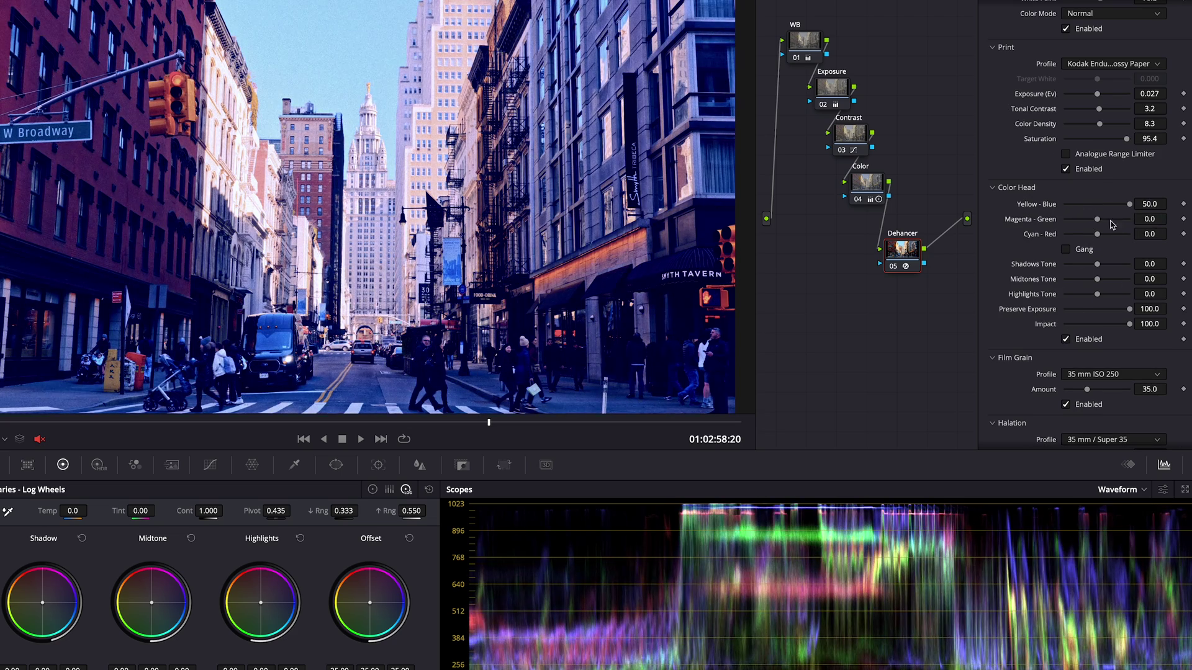
{"action": "scroll", "coordinate": [1099, 225], "scroll_direction": "down", "scroll_amount": 6}
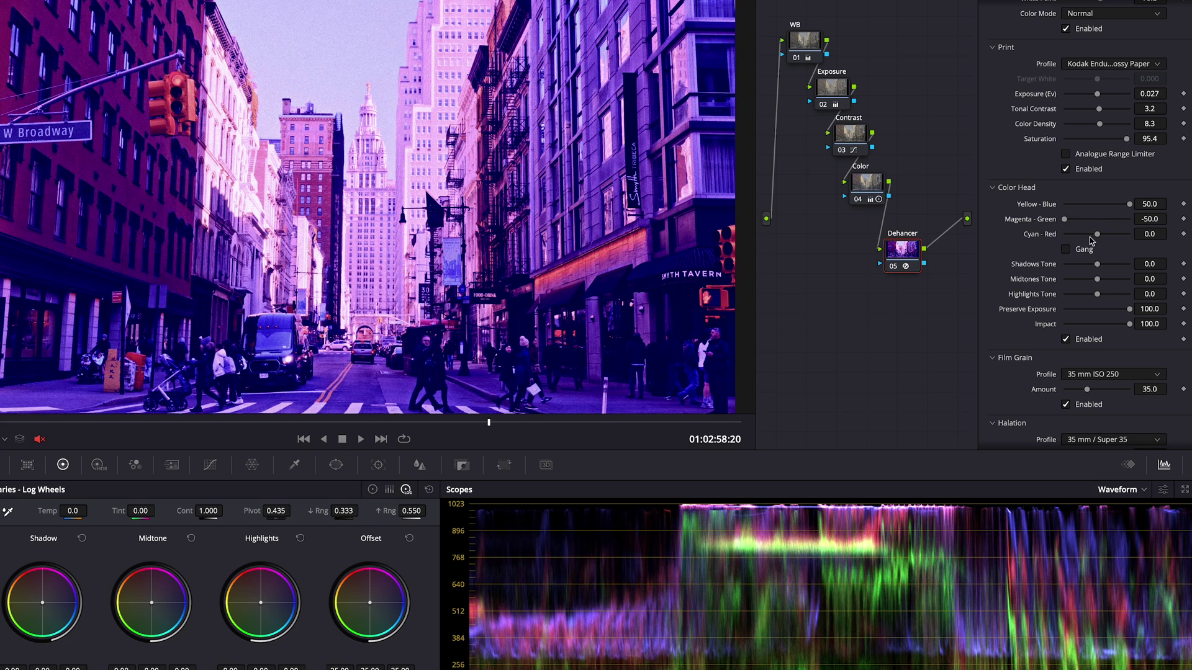
{"action": "double_click", "coordinate": [1130, 204]}
{"action": "double_click", "coordinate": [1064, 219]}
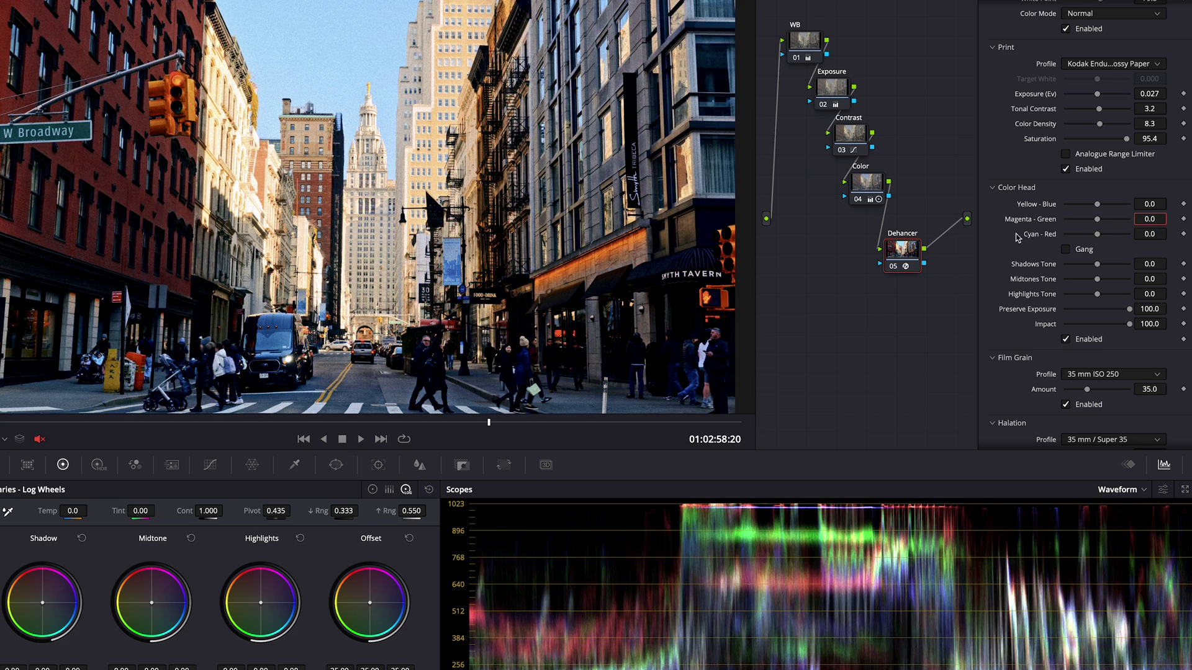
{"action": "scroll", "coordinate": [1073, 299], "scroll_direction": "down", "scroll_amount": 1}
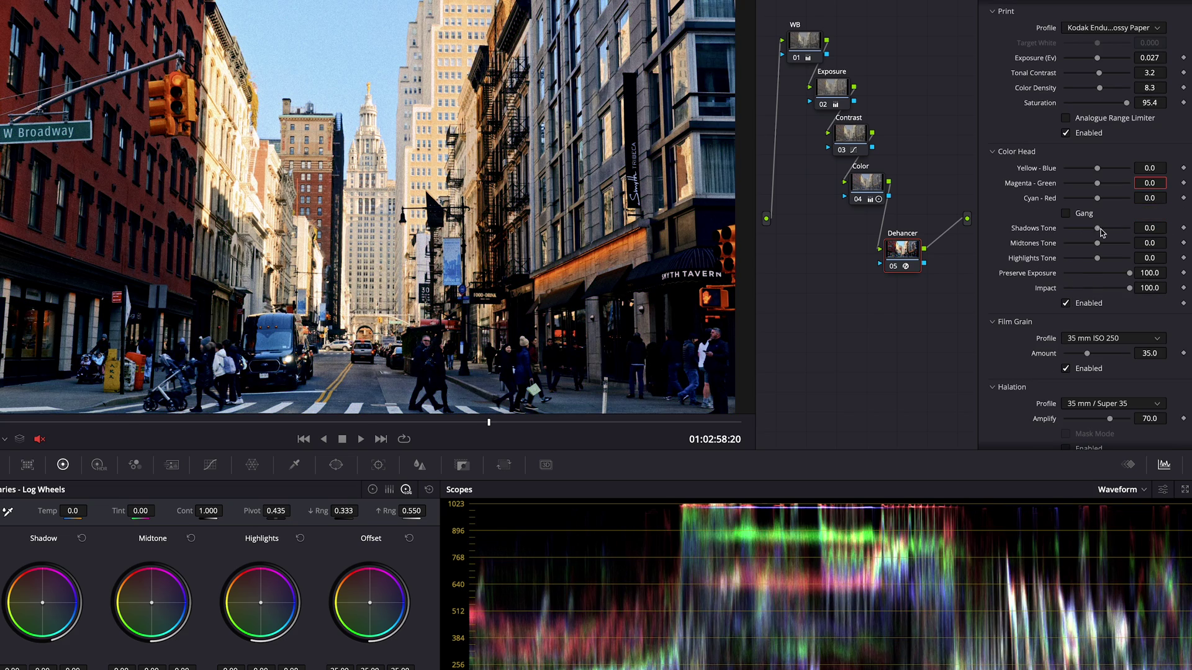
{"action": "scroll", "coordinate": [1099, 232], "scroll_direction": "down", "scroll_amount": 5}
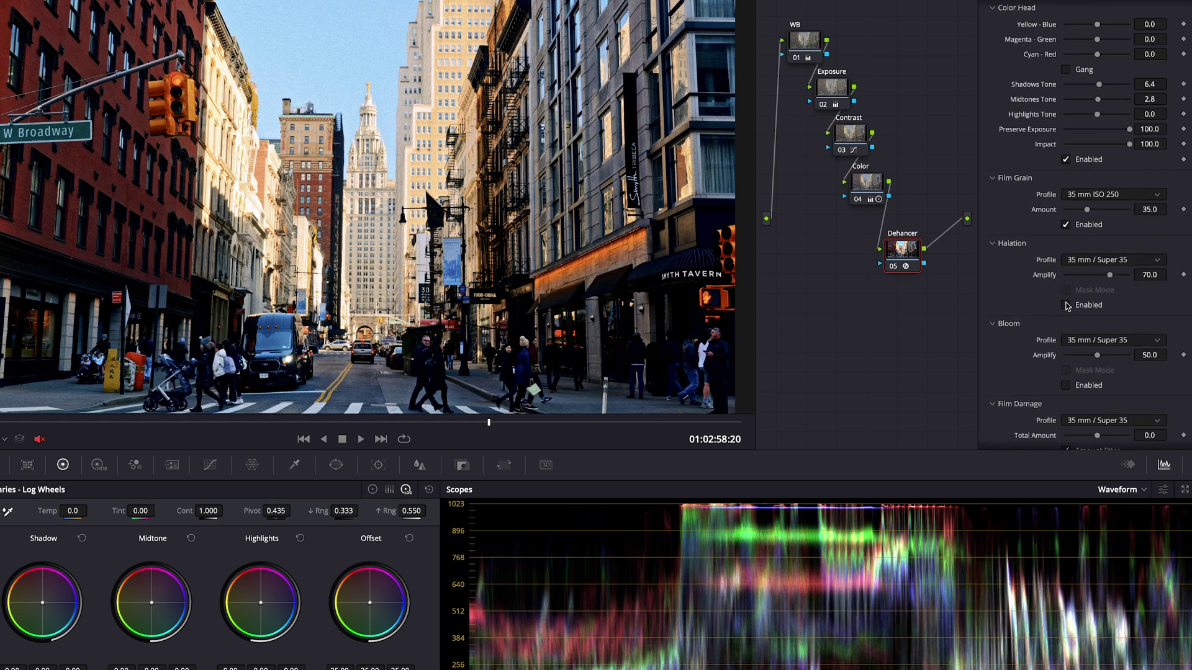
{"action": "left_click", "coordinate": [1092, 161]}
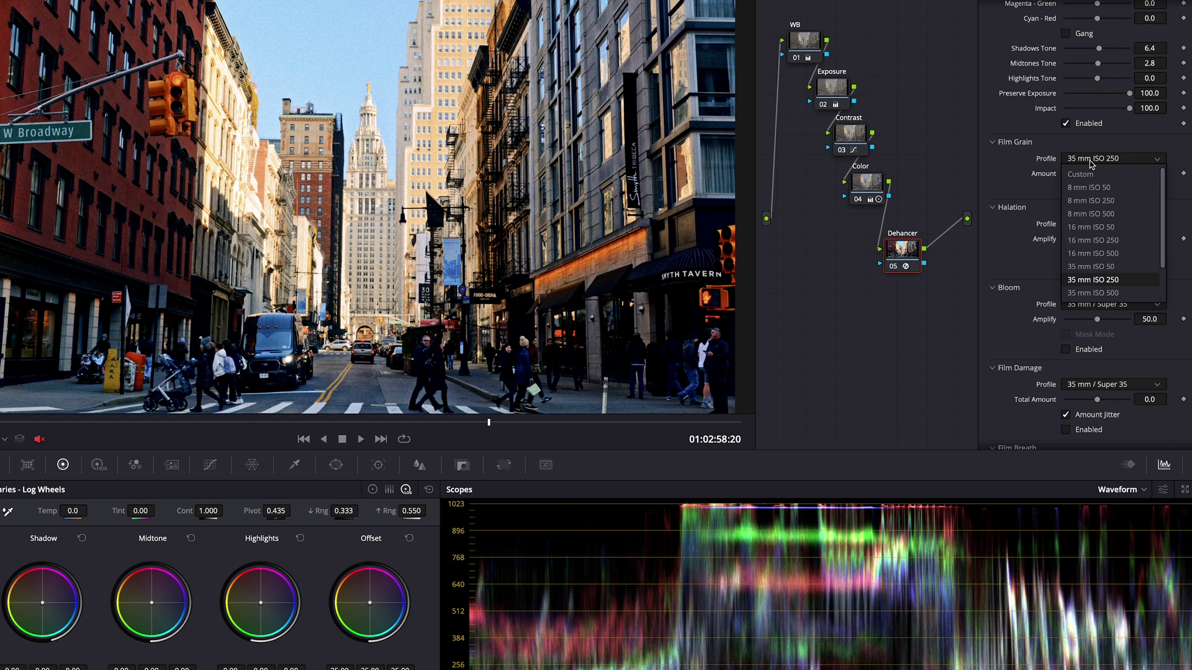
Choose the 35 mm ISO 50 film grain stock and lower its Amount to 8.0
{"action": "left_click", "coordinate": [1091, 267]}
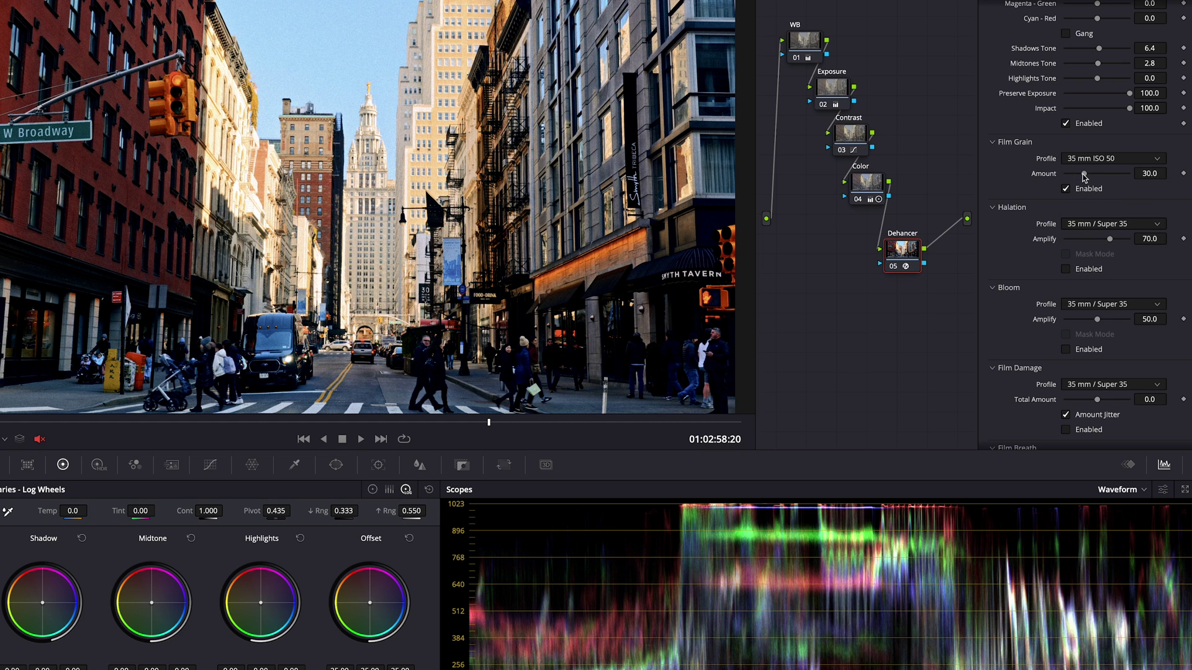
{"action": "left_click_drag", "start_coordinate": [1083, 174], "coordinate": [1072, 174]}
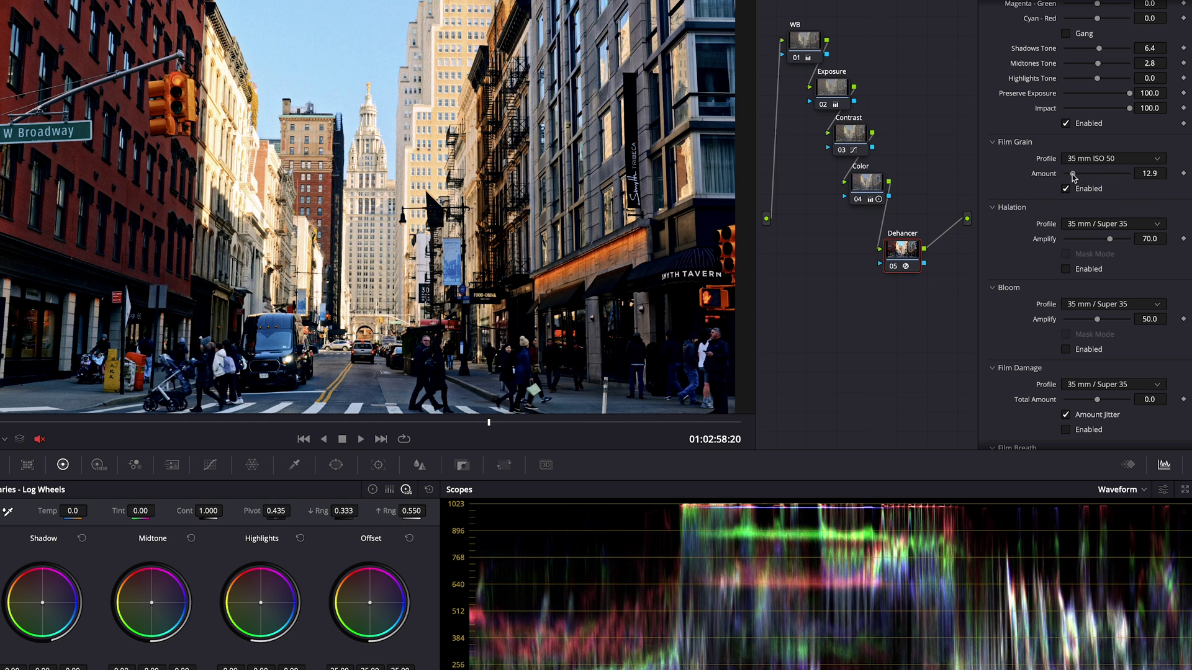
{"action": "left_click_drag", "start_coordinate": [1073, 177], "coordinate": [1069, 178]}
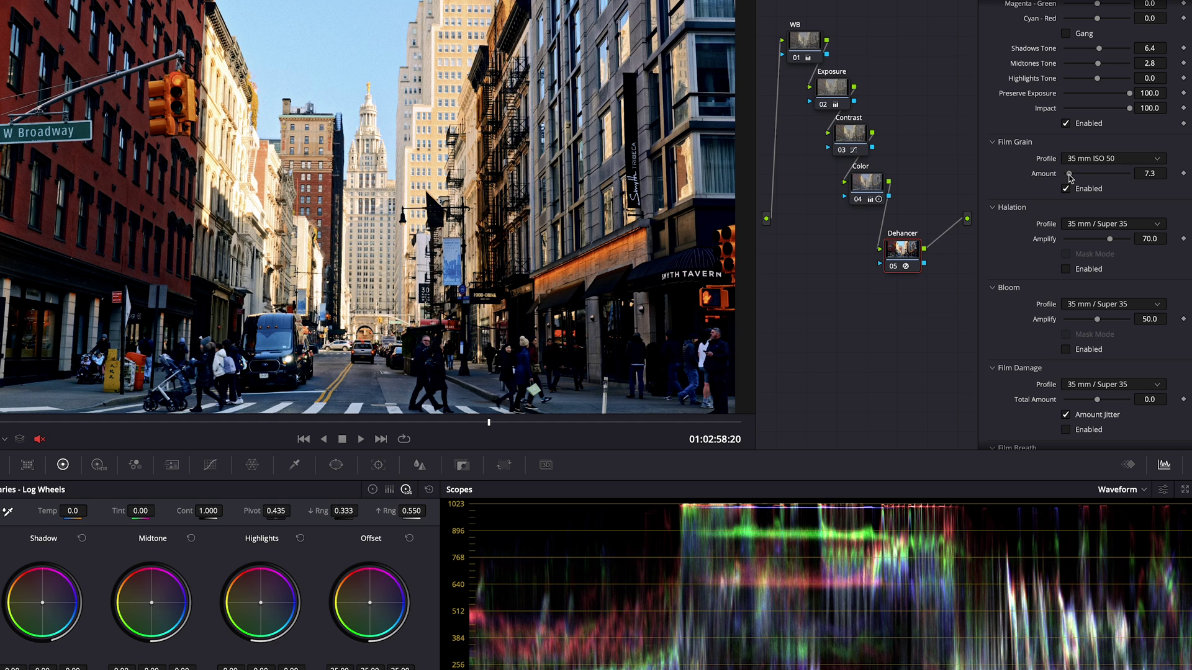
{"action": "left_click", "coordinate": [1150, 173]}
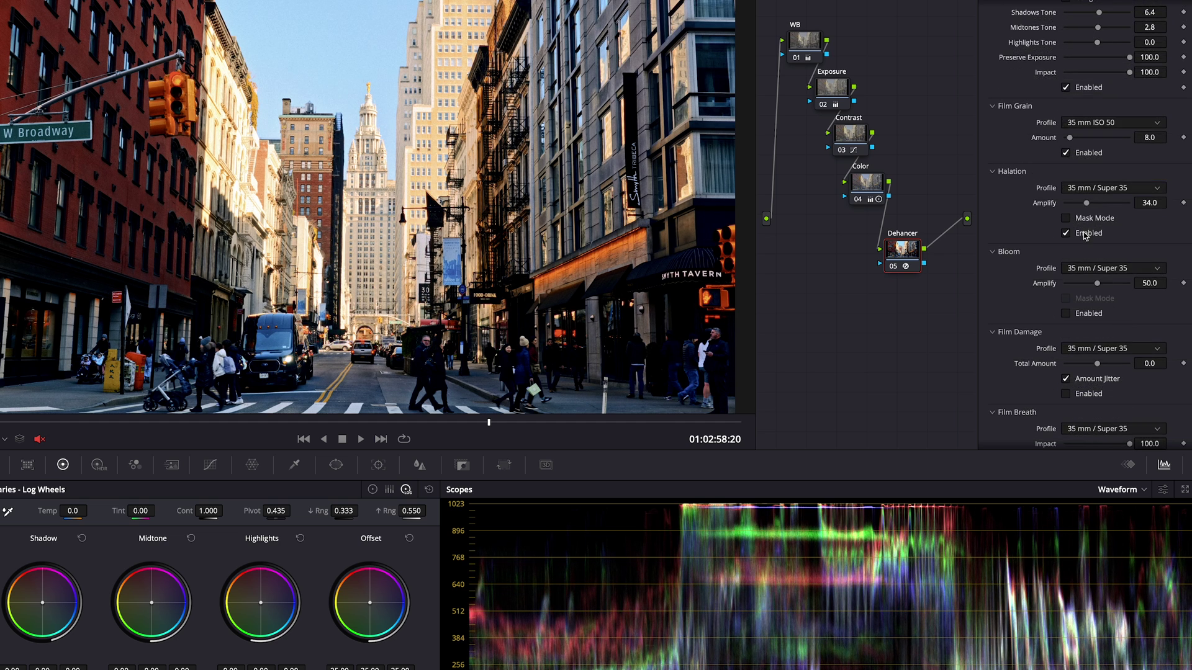
Enable Bloom, test Halation and Bloom at maximum, then settle on Halation 30 and Bloom 20
{"action": "left_click", "coordinate": [1066, 313]}
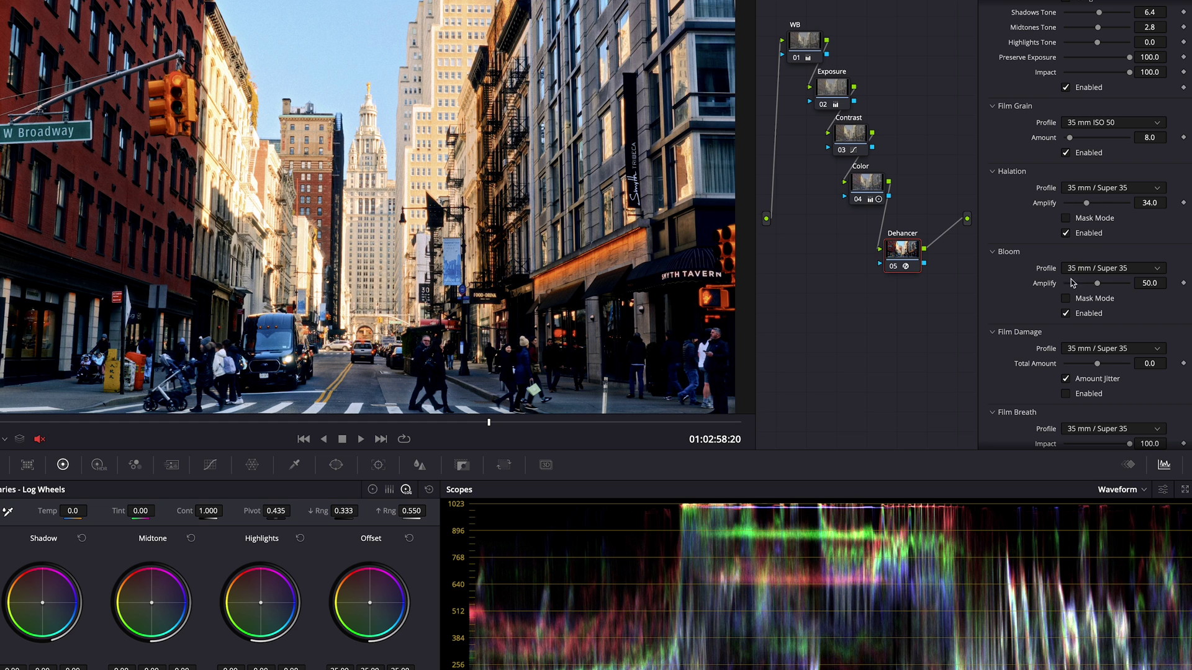
{"action": "left_click_drag", "start_coordinate": [1086, 204], "coordinate": [1130, 205]}
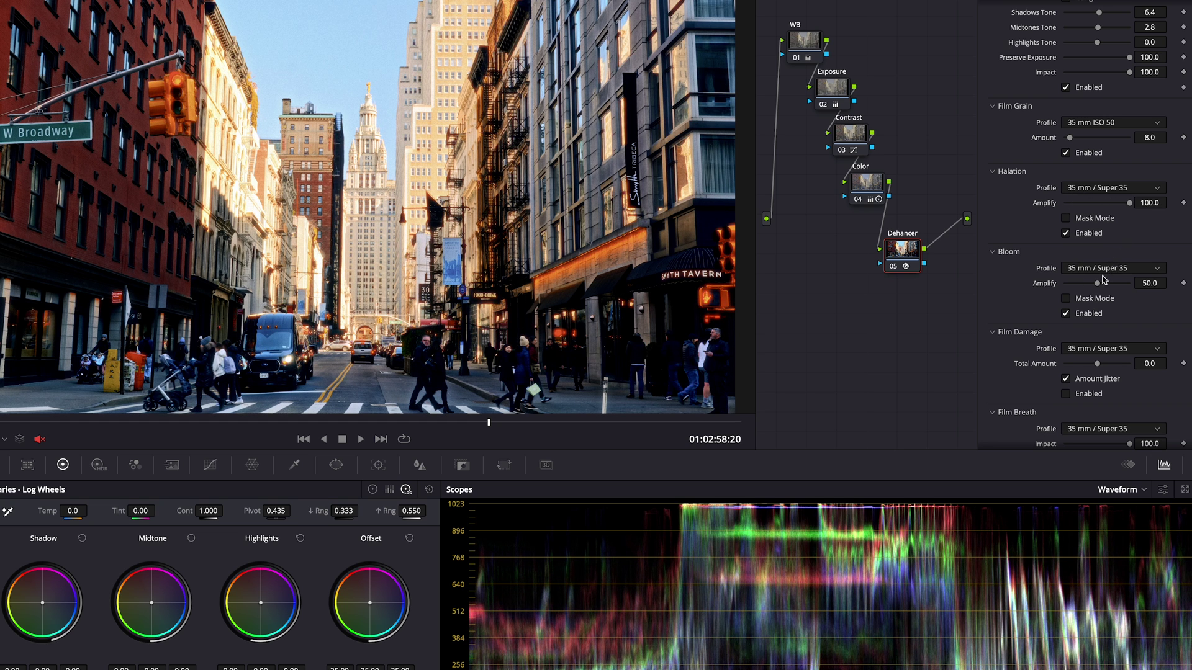
{"action": "left_click_drag", "start_coordinate": [1098, 284], "coordinate": [1139, 284]}
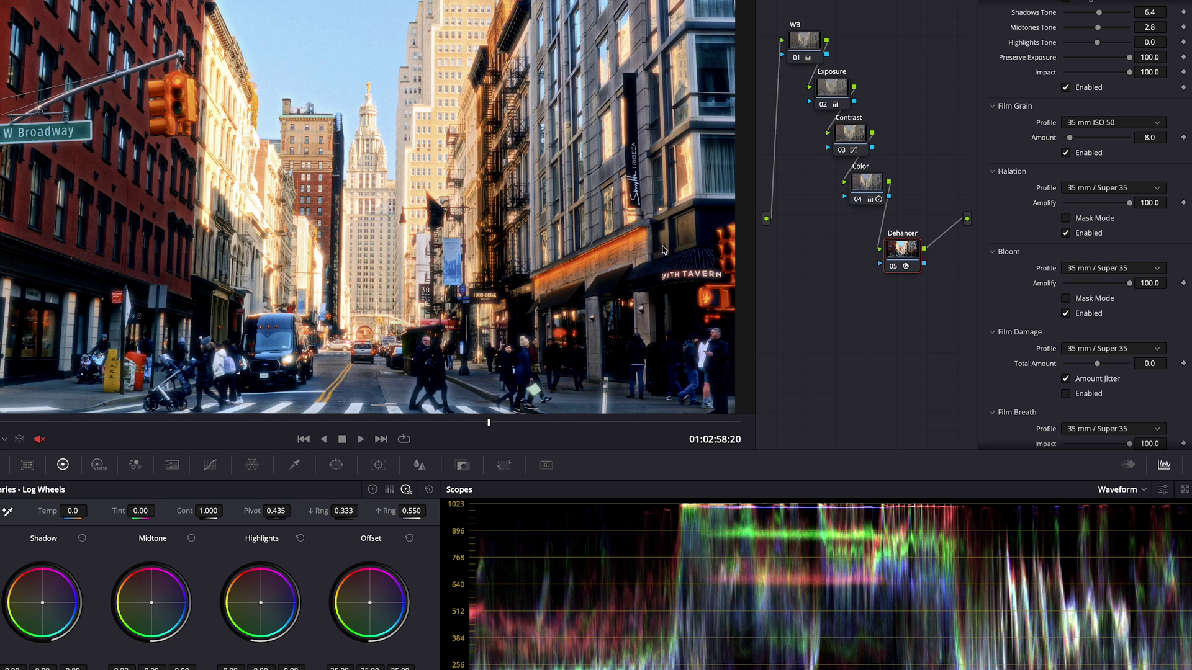
{"action": "left_click", "coordinate": [1066, 234]}
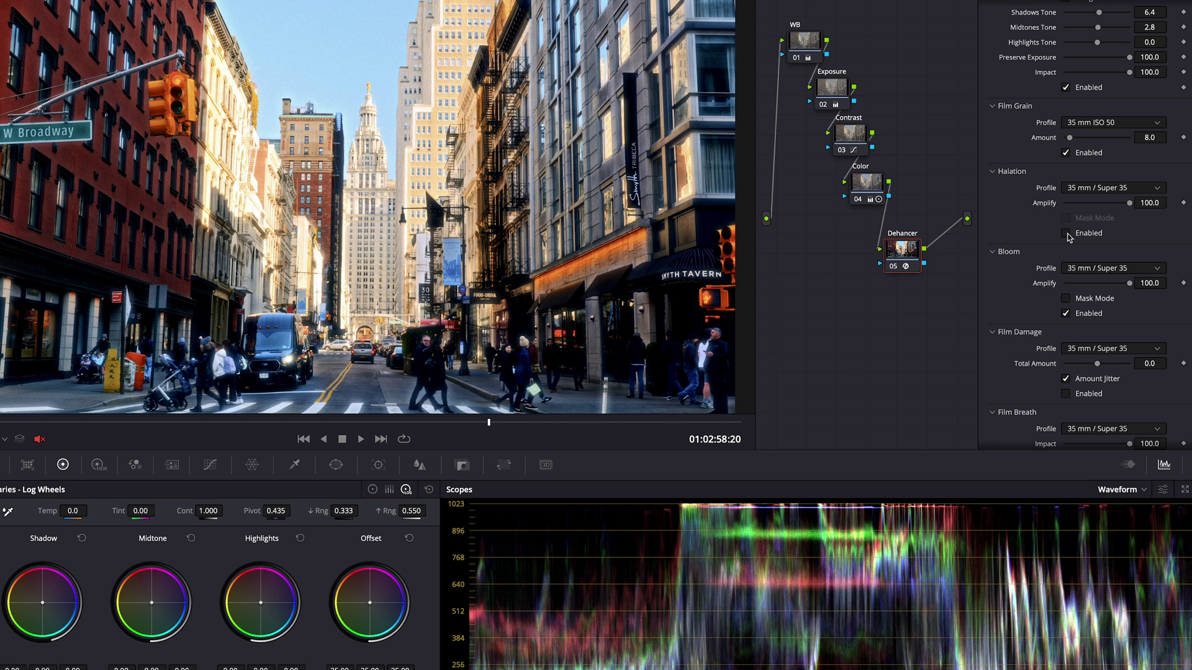
{"action": "left_click", "coordinate": [1066, 234]}
{"action": "left_click_drag", "start_coordinate": [1160, 284], "coordinate": [1150, 285]}
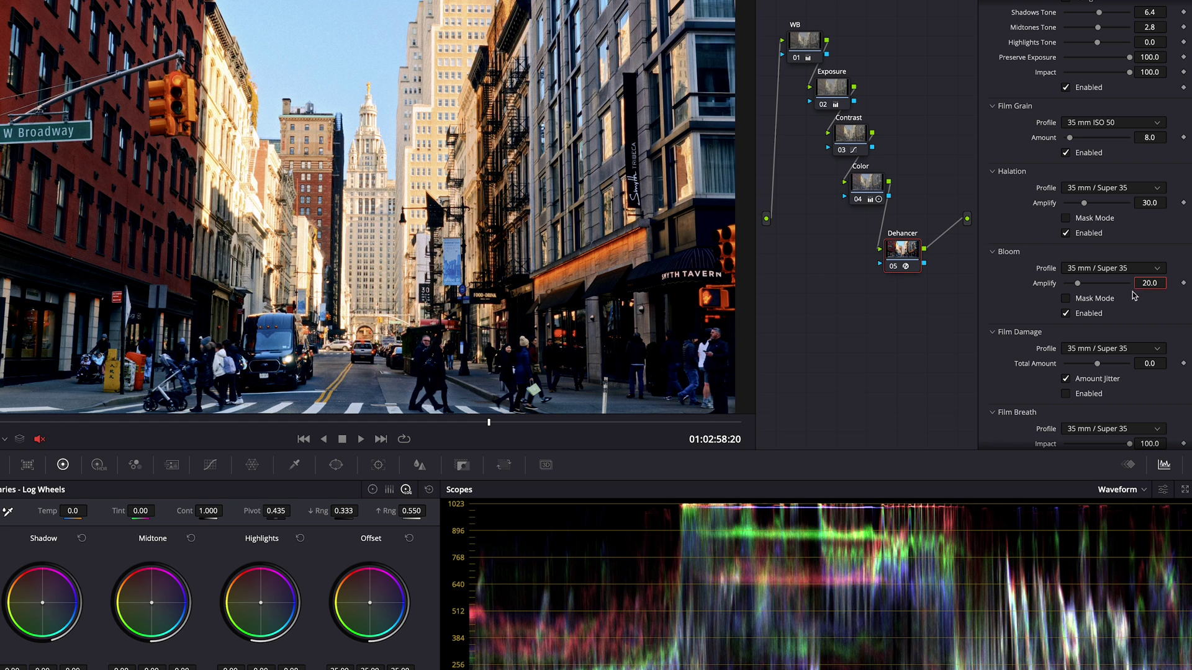
{"action": "scroll", "coordinate": [1118, 278], "scroll_direction": "down", "scroll_amount": 1}
Toggle film damage, enable Film Breath and keep its 35 mm / Super 35 profile
{"action": "scroll", "coordinate": [1149, 261], "scroll_direction": "down", "scroll_amount": 4}
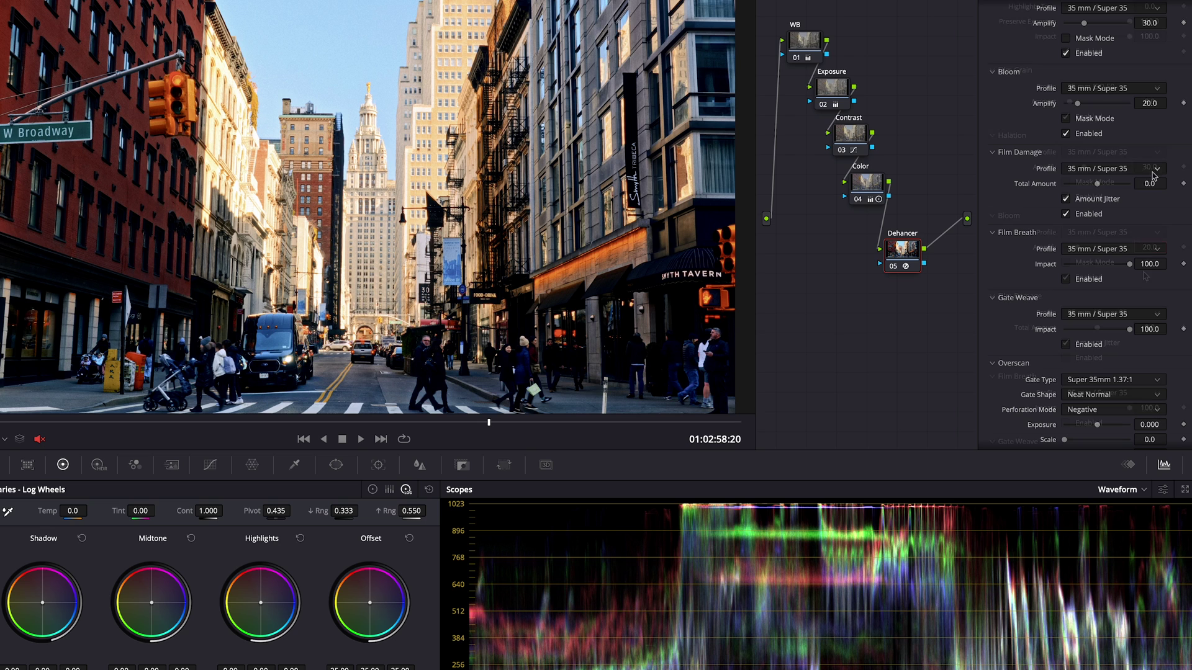
{"action": "left_click", "coordinate": [1096, 213]}
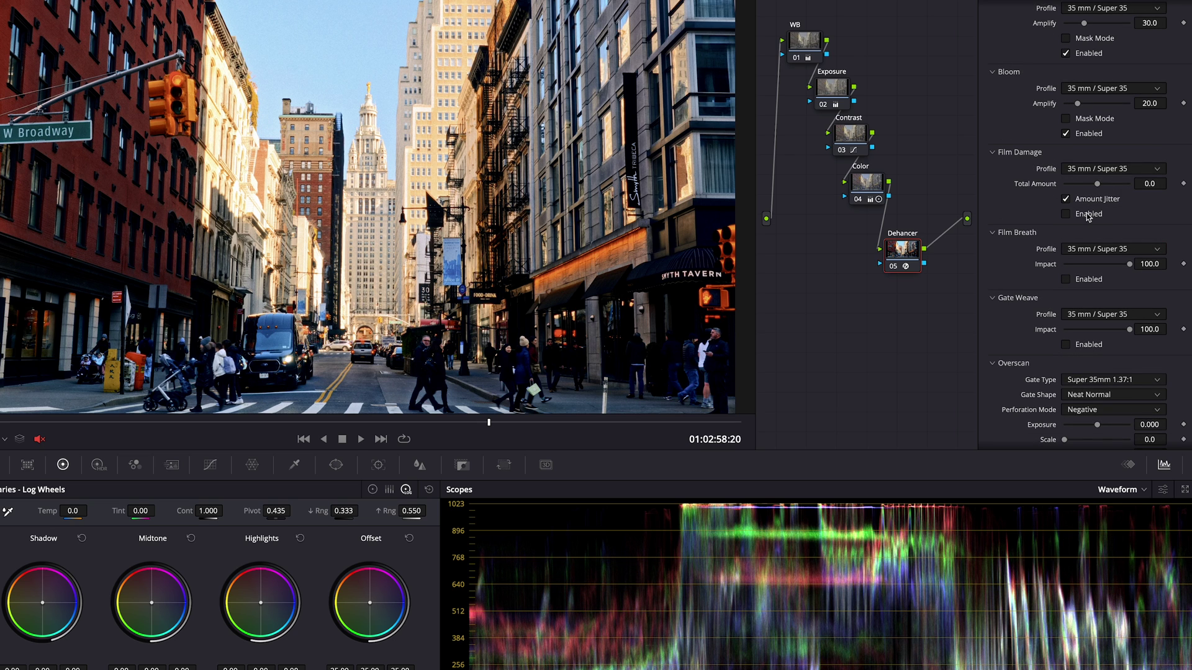
{"action": "scroll", "coordinate": [1129, 217], "scroll_direction": "down", "scroll_amount": 3}
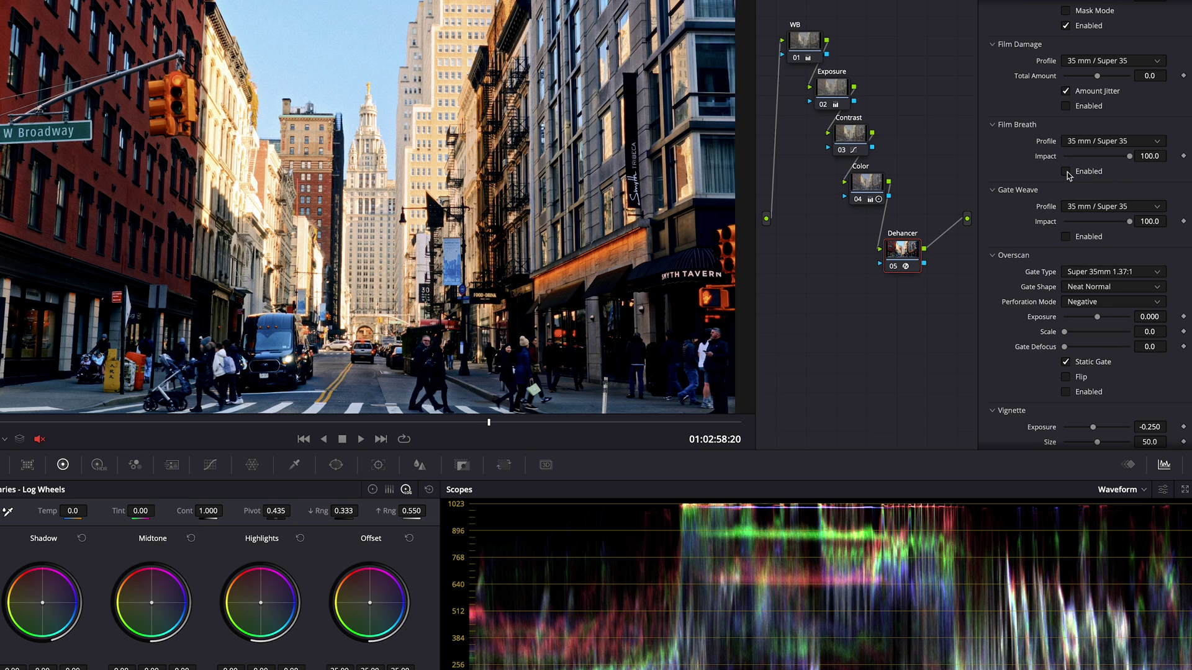
{"action": "left_click", "coordinate": [1066, 172]}
{"action": "left_click", "coordinate": [1086, 144]}
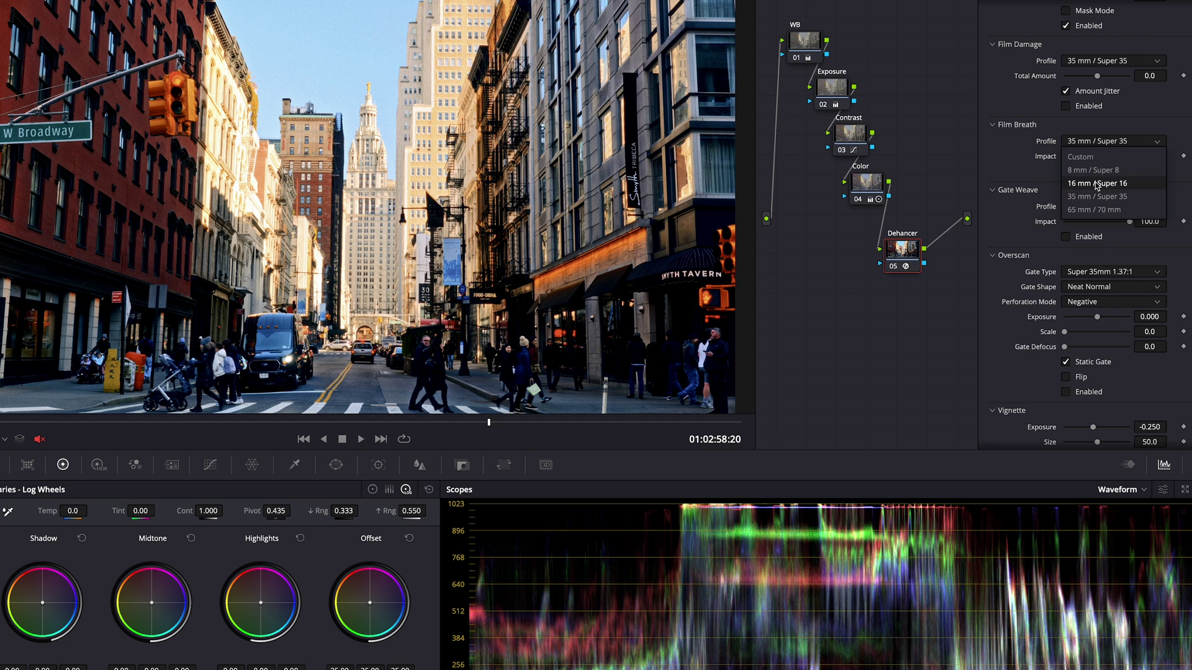
{"action": "left_click", "coordinate": [1098, 145]}
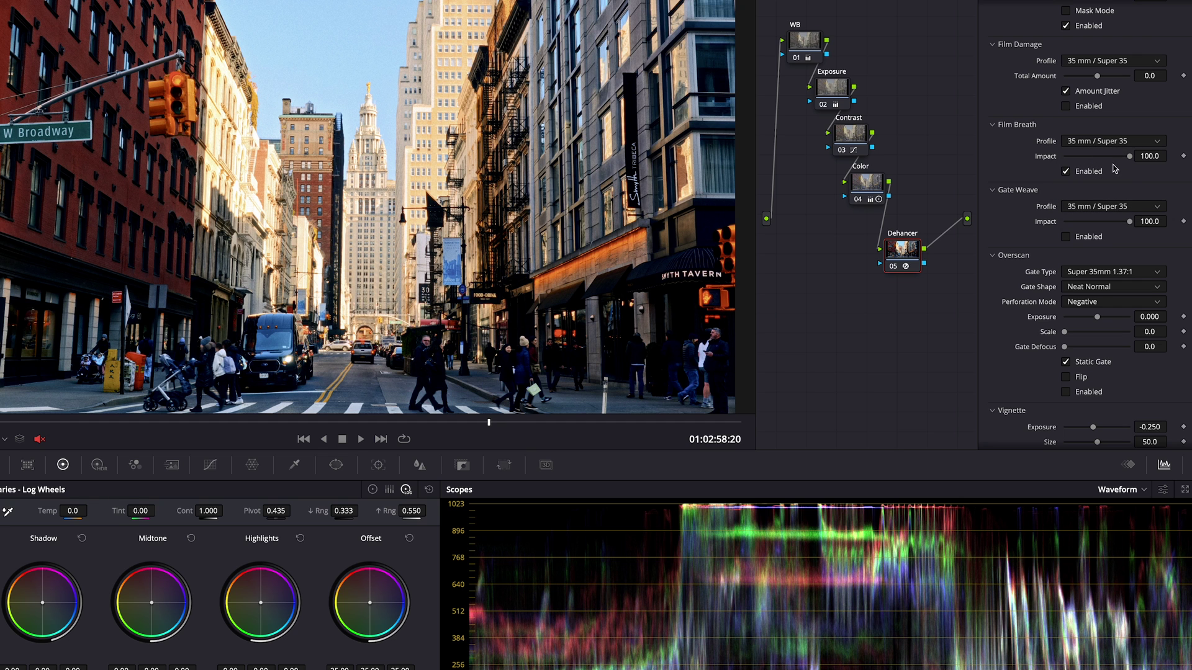
Scrub the playhead to 01:02:59:16 and try the gate weave effect
{"action": "left_click_drag", "start_coordinate": [489, 424], "coordinate": [585, 424]}
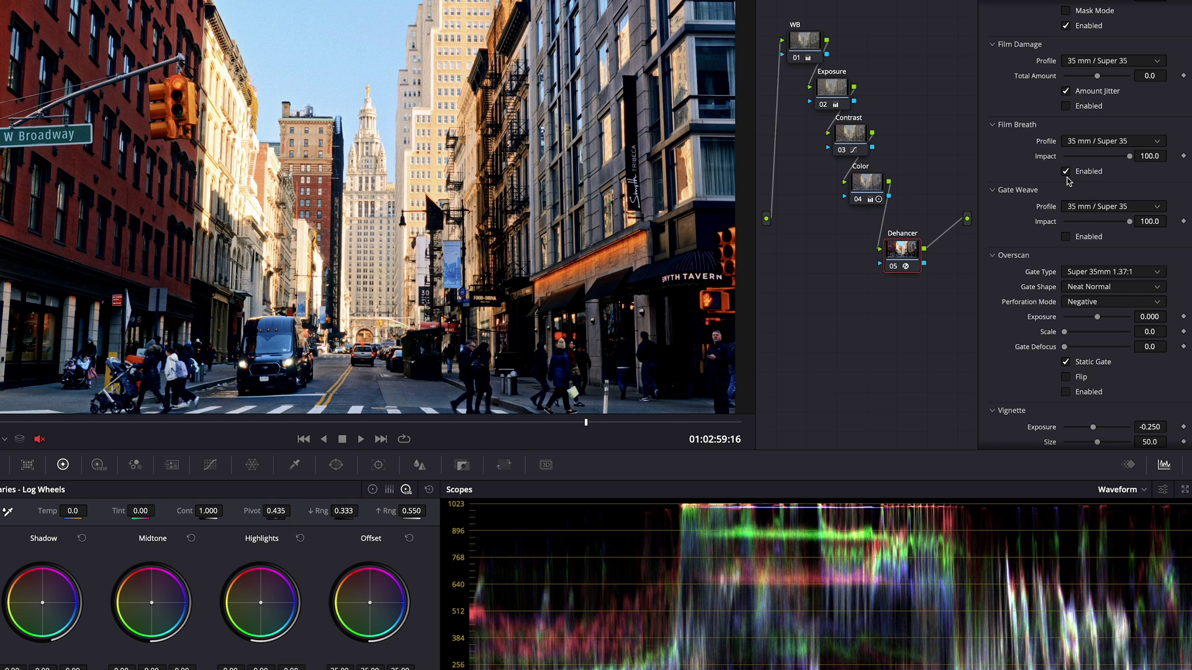
{"action": "scroll", "coordinate": [1077, 216], "scroll_direction": "down", "scroll_amount": 1}
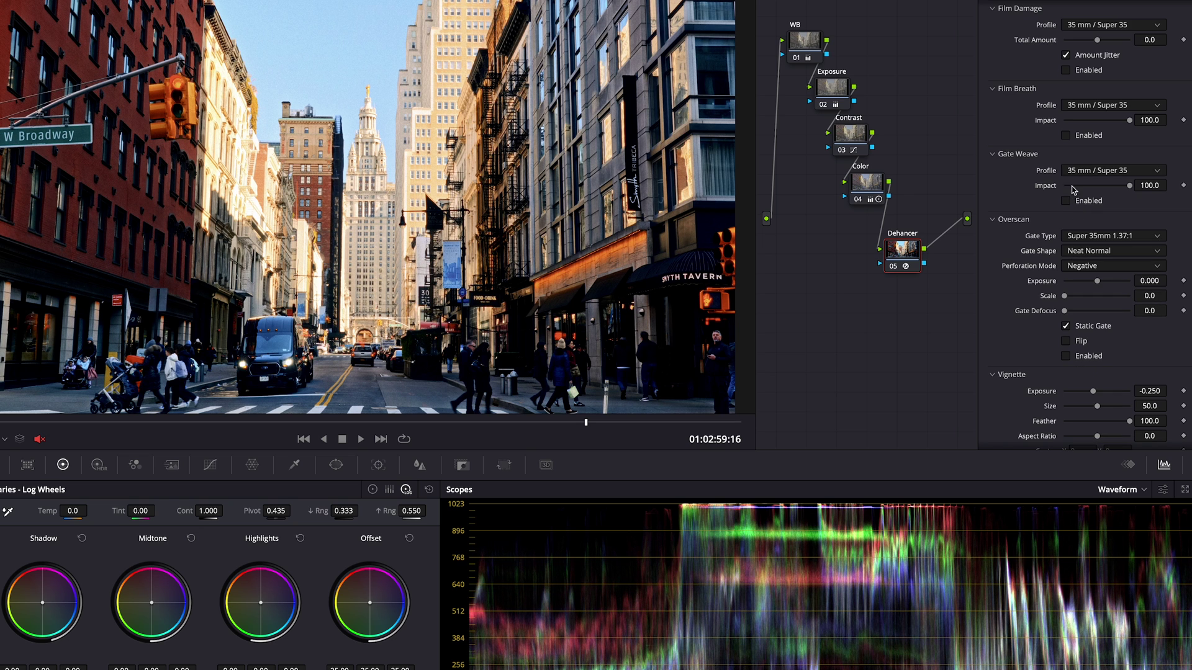
{"action": "left_click", "coordinate": [1066, 202]}
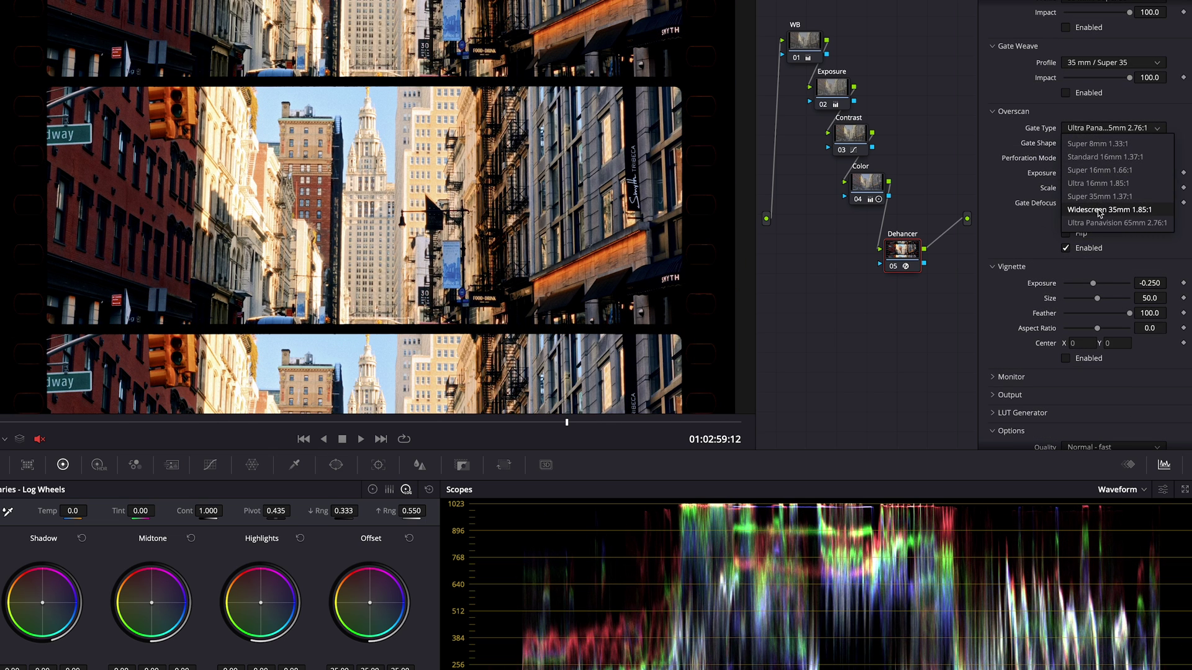
Preview the Super 8mm gate, settle on Standard 16mm 1.37:1, then disable Overscan
{"action": "left_click", "coordinate": [1098, 201]}
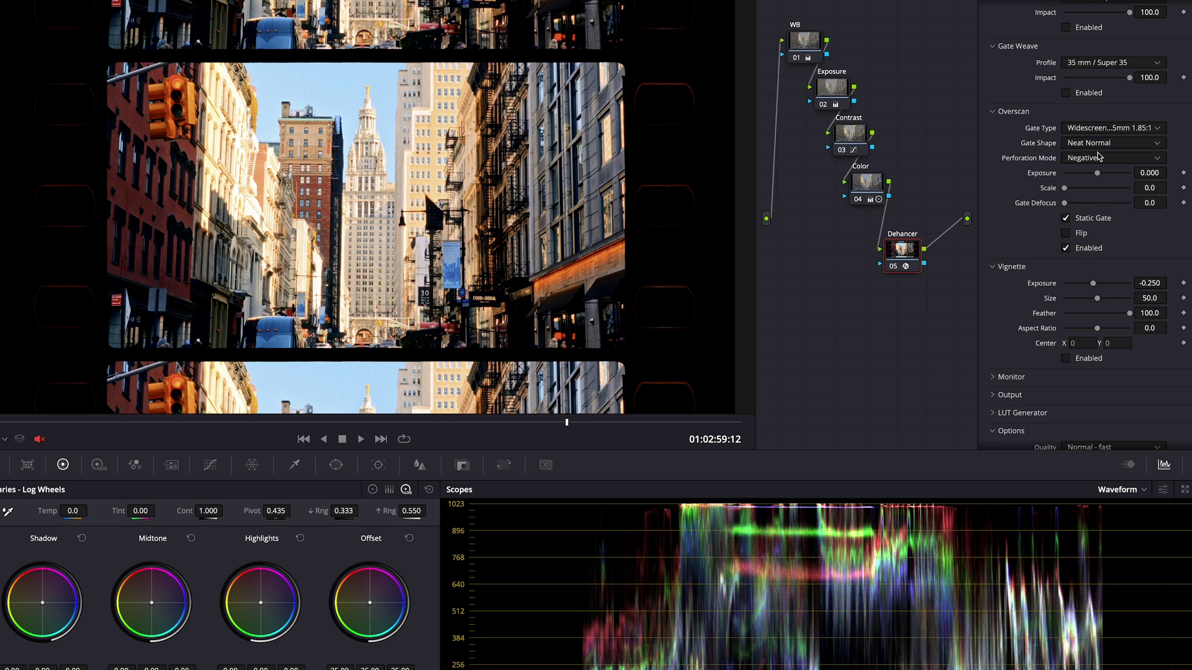
{"action": "left_click", "coordinate": [1103, 129]}
{"action": "left_click", "coordinate": [1103, 144]}
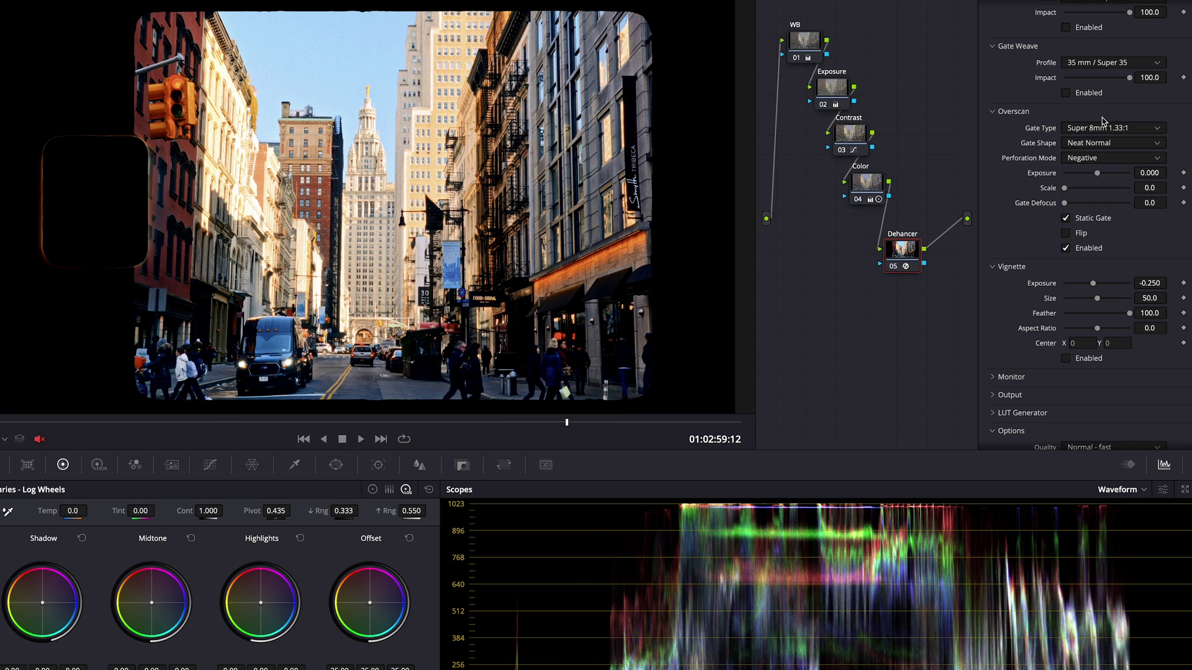
{"action": "left_click", "coordinate": [1103, 127]}
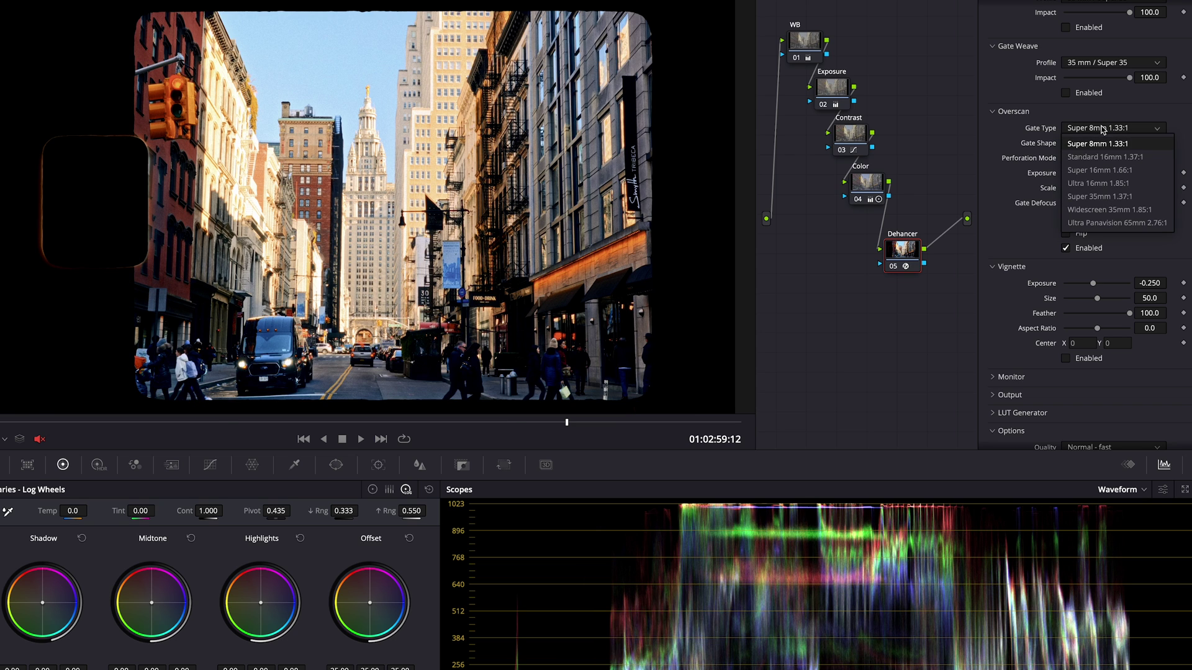
{"action": "left_click", "coordinate": [1103, 159]}
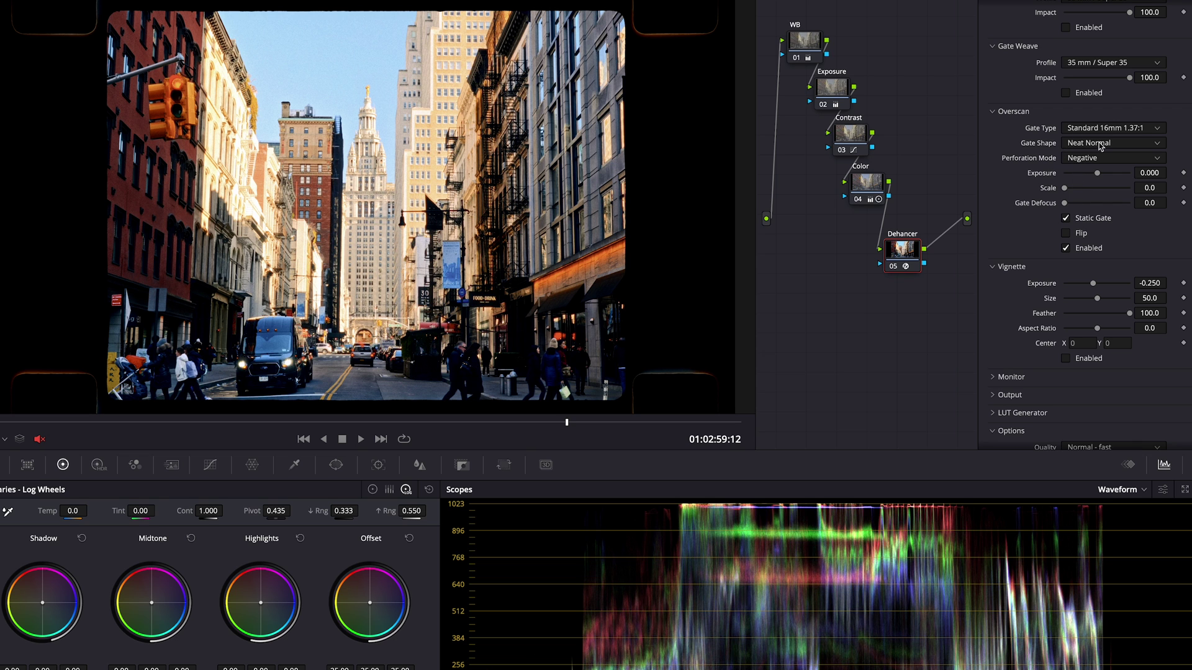
{"action": "left_click", "coordinate": [1066, 249]}
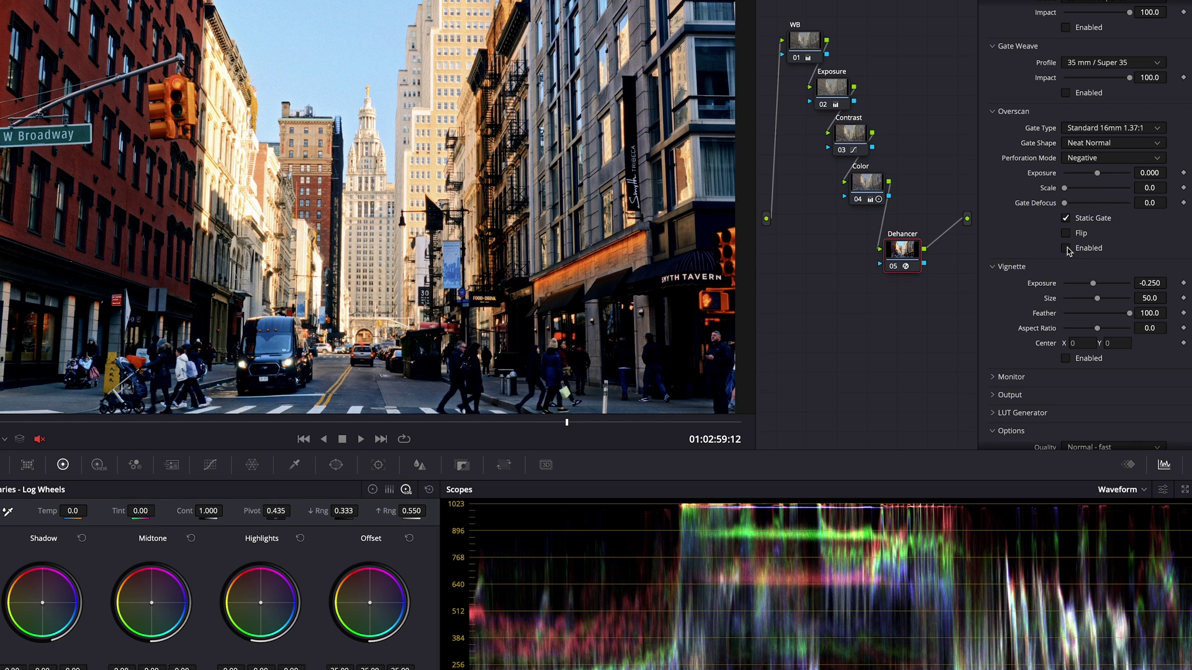
{"action": "left_click", "coordinate": [888, 271]}
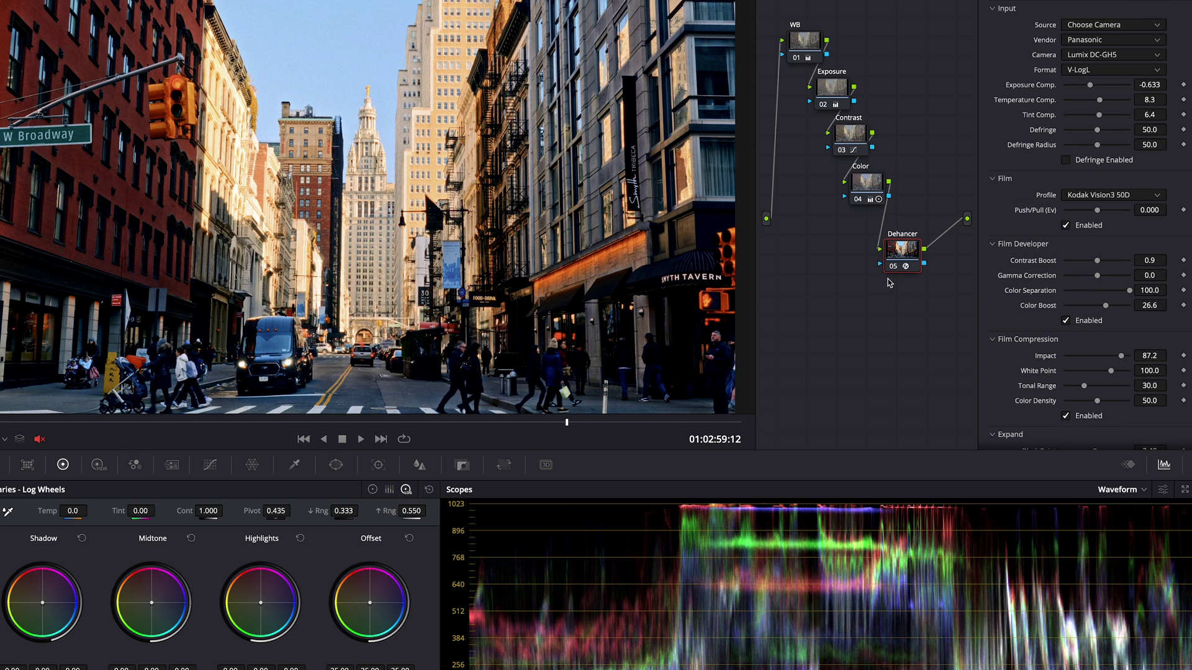
Set Dehancer Exposure Comp. to -0.414 and toggle the node with Ctrl+D to compare
{"action": "left_click_drag", "start_coordinate": [1090, 87], "coordinate": [1094, 88]}
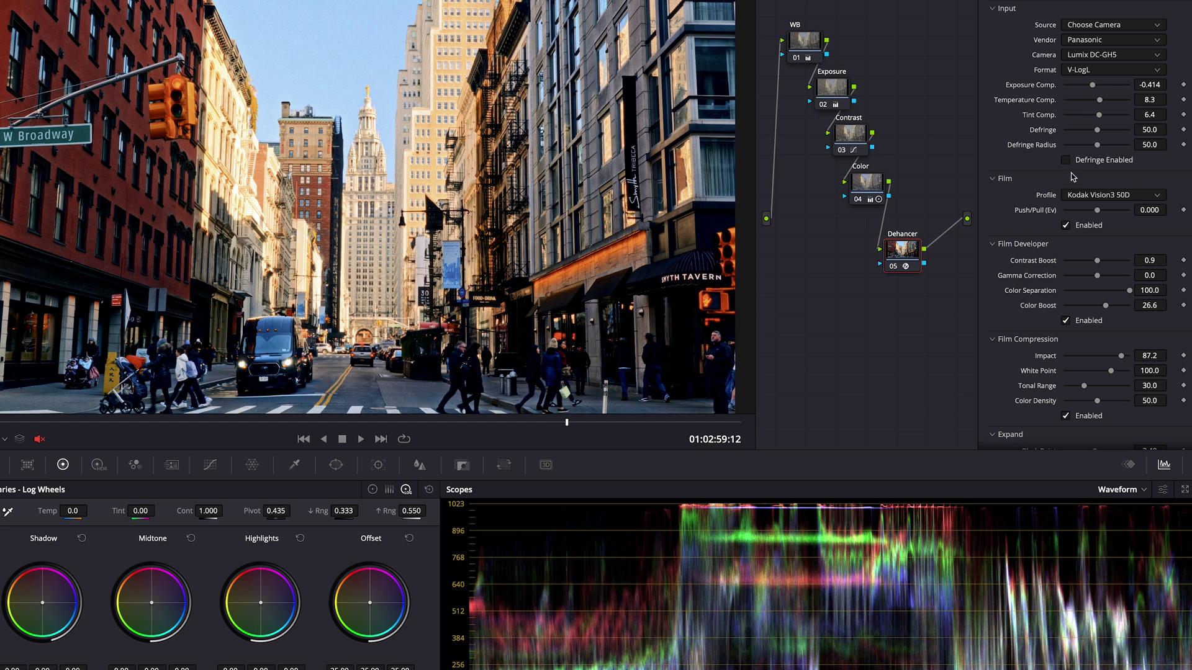
{"action": "key", "text": "ctrl+d"}
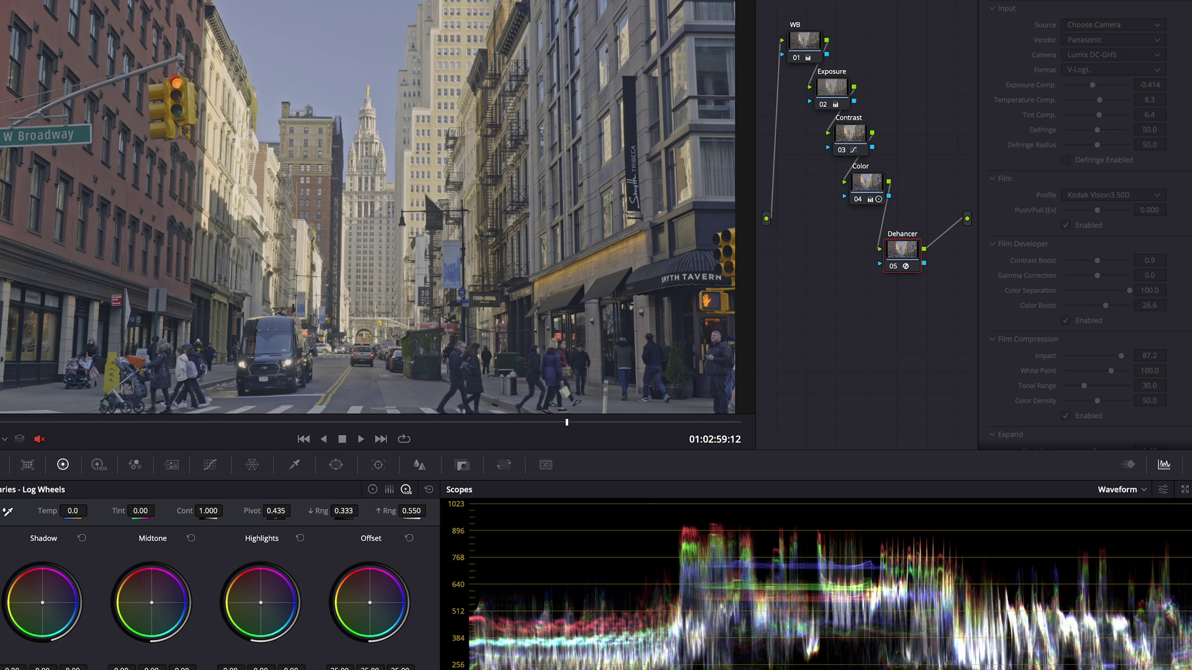
{"action": "key", "text": "ctrl+d"}
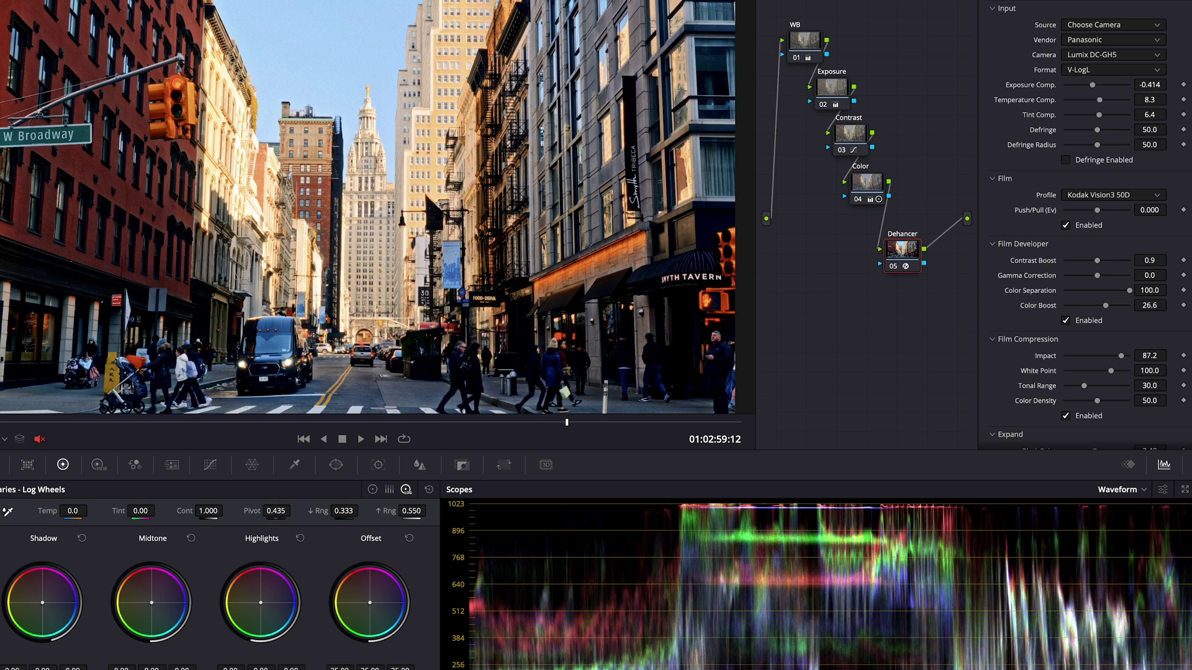
{"action": "key", "text": "ctrl+d"}
{"action": "key", "text": "ctrl+d"}
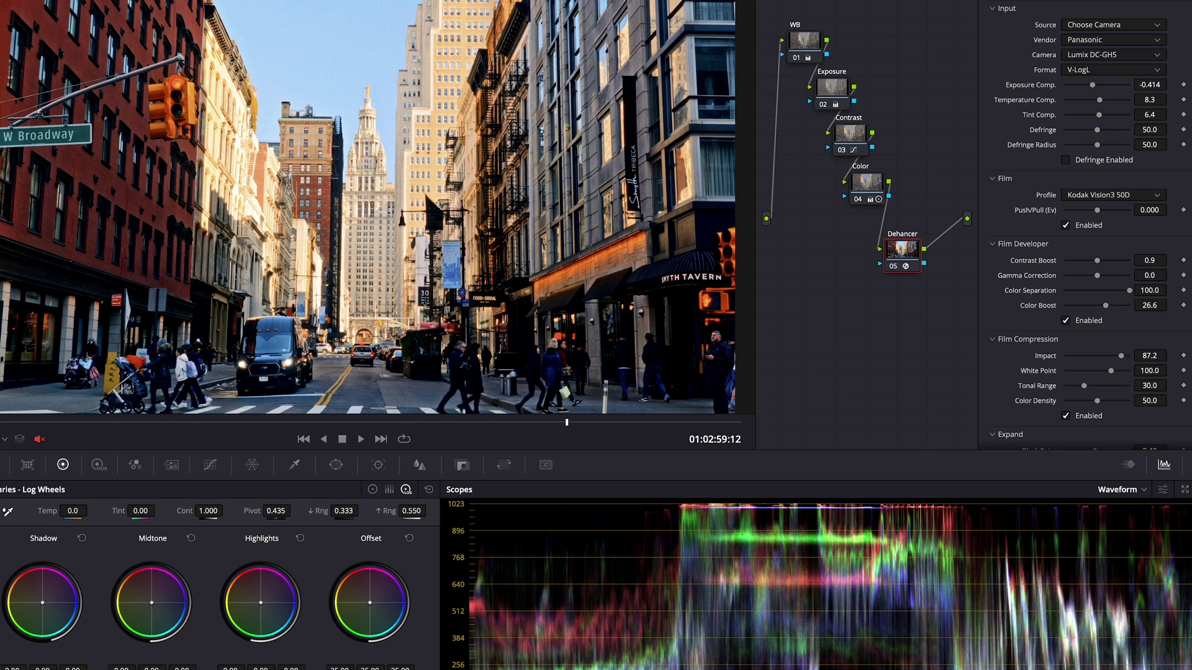